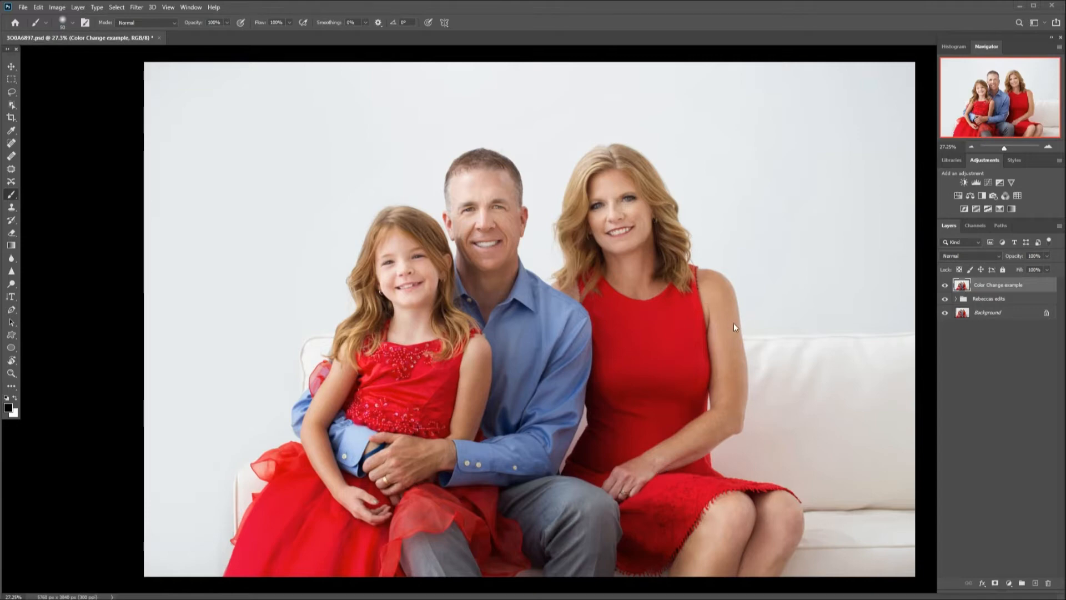
Switch to the Object Selection Tool and select the girl's red skirt.
key("w")
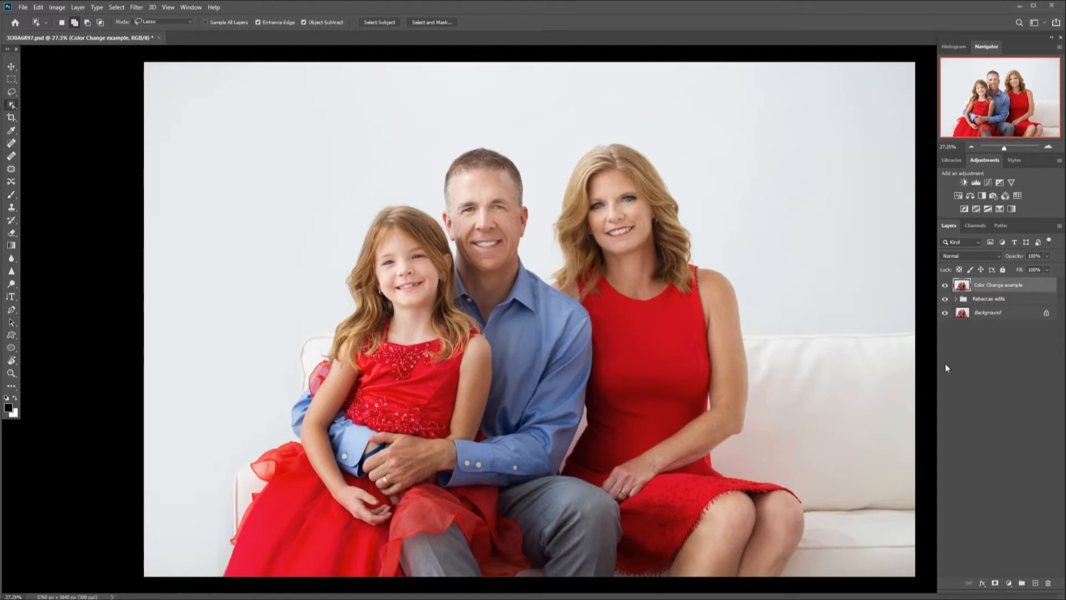
left_click(11, 106)
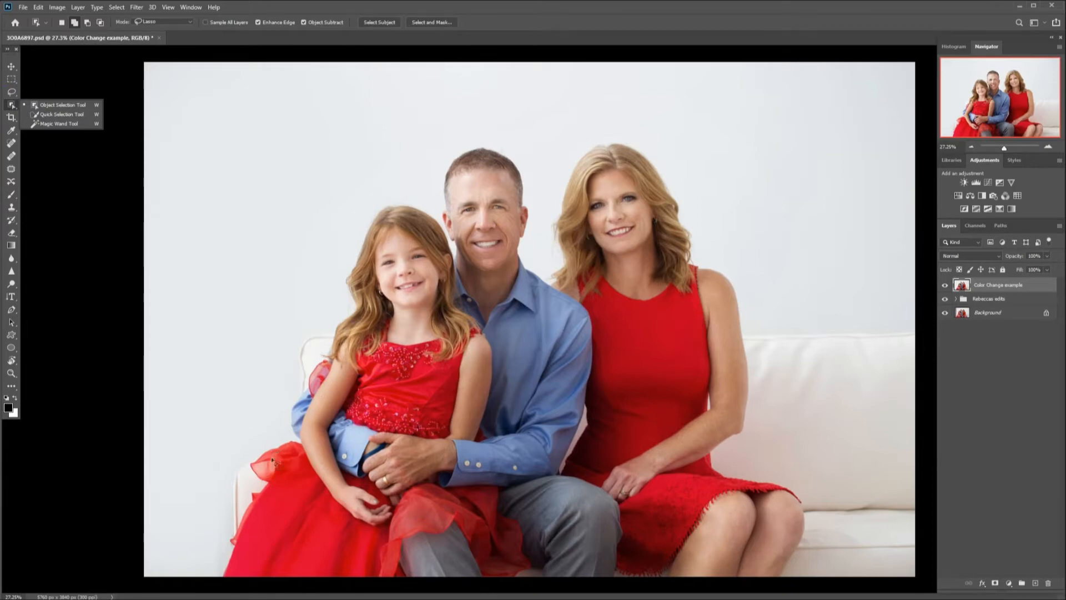
left_click(67, 104)
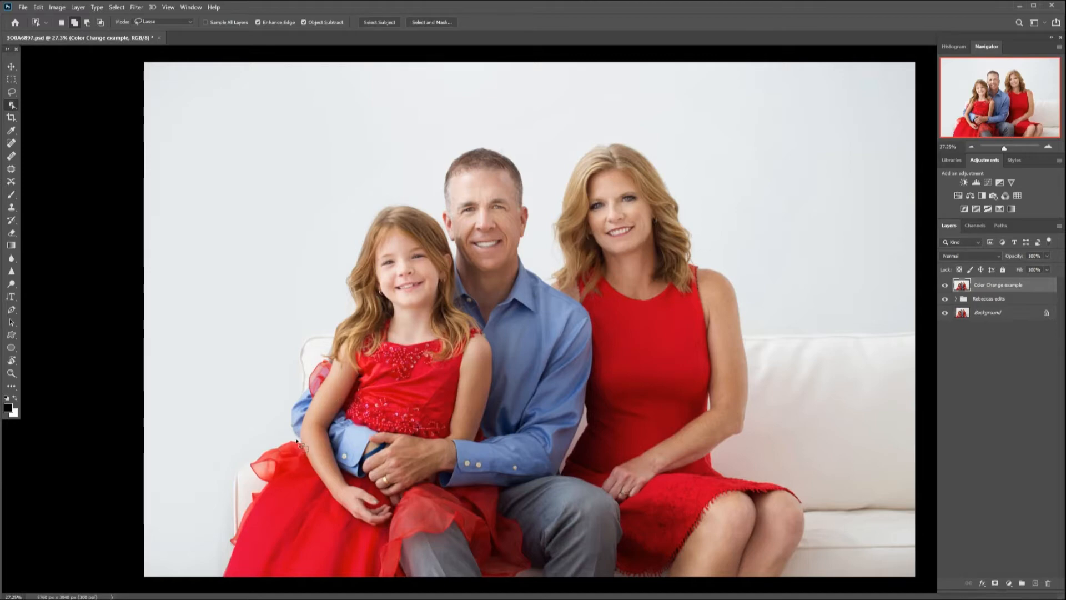
mouse_move(297, 442)
left_mouse_down()
mouse_move(245, 457)
mouse_move(257, 485)
mouse_move(213, 547)
mouse_move(212, 589)
mouse_move(327, 595)
mouse_move(412, 585)
mouse_move(409, 552)
mouse_move(456, 527)
mouse_move(468, 569)
mouse_move(511, 586)
mouse_move(537, 574)
mouse_move(536, 525)
mouse_move(505, 487)
mouse_move(445, 489)
mouse_move(437, 477)
mouse_move(407, 491)
mouse_move(374, 534)
mouse_move(303, 450)
left_mouse_up()
left_click(77, 25)
left_click(87, 23)
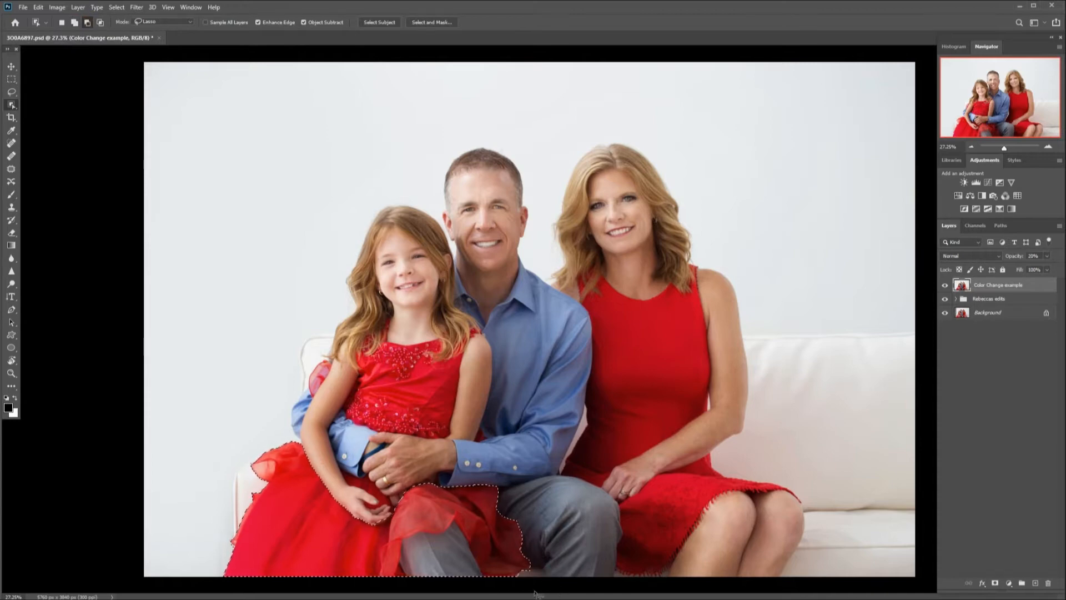
Add the girl's red bodice and the woman's red dress to the selection.
left_click(74, 22)
mouse_move(332, 364)
left_mouse_down()
mouse_move(309, 369)
mouse_move(313, 400)
mouse_move(334, 357)
mouse_move(393, 336)
mouse_move(395, 323)
mouse_move(360, 370)
mouse_move(350, 421)
mouse_move(377, 434)
mouse_move(453, 436)
mouse_move(465, 354)
mouse_move(446, 366)
mouse_move(435, 363)
mouse_move(441, 344)
mouse_move(384, 349)
left_mouse_up()
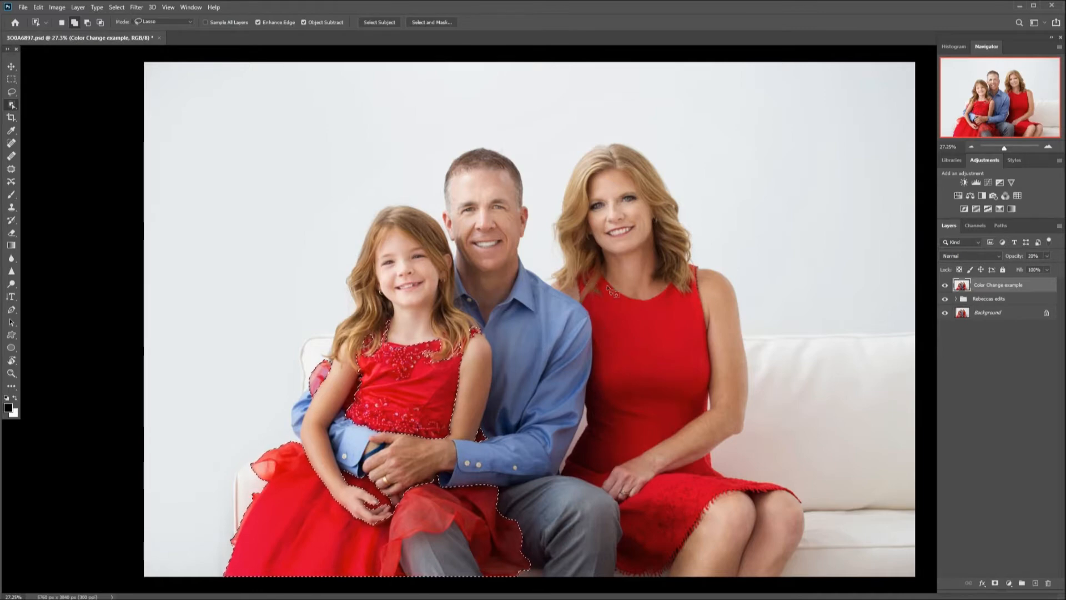
mouse_move(607, 281)
left_mouse_down()
mouse_move(583, 308)
mouse_move(596, 322)
mouse_move(587, 437)
mouse_move(559, 470)
mouse_move(606, 491)
mouse_move(700, 420)
mouse_move(711, 396)
mouse_move(708, 294)
mouse_move(697, 262)
mouse_move(692, 272)
left_mouse_up()
mouse_move(690, 289)
left_mouse_down()
mouse_move(636, 304)
mouse_move(605, 275)
left_mouse_up()
mouse_move(609, 464)
left_mouse_down()
mouse_move(596, 478)
mouse_move(602, 469)
left_mouse_up()
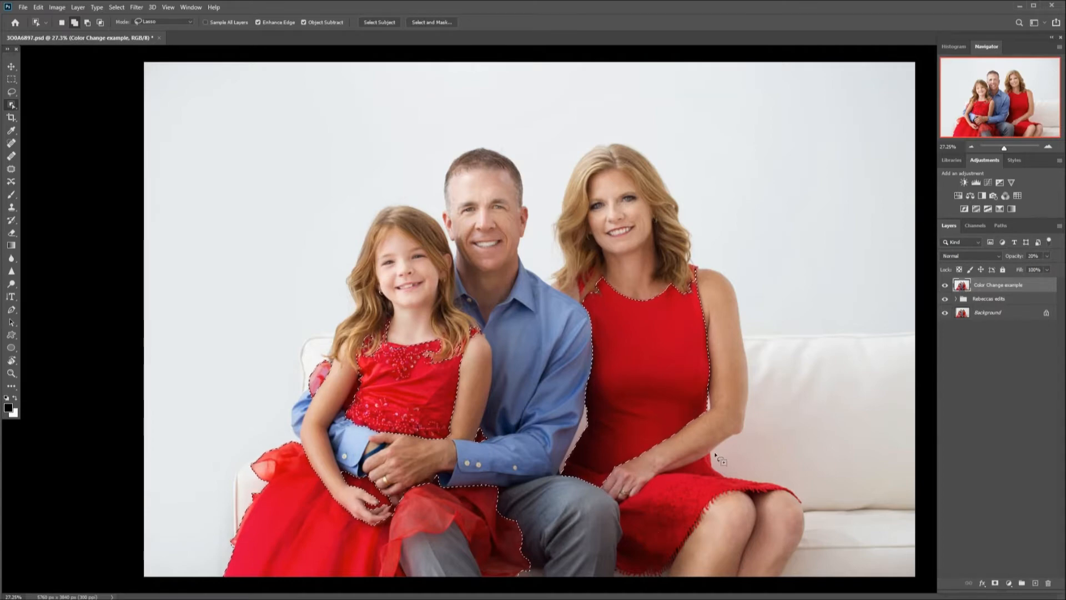
mouse_move(710, 453)
left_mouse_down()
mouse_move(623, 497)
mouse_move(616, 570)
mouse_move(647, 579)
mouse_move(676, 562)
mouse_move(731, 498)
mouse_move(805, 494)
mouse_move(722, 467)
left_mouse_up()
Open Select and Mask for the current dress selection.
left_click(116, 8)
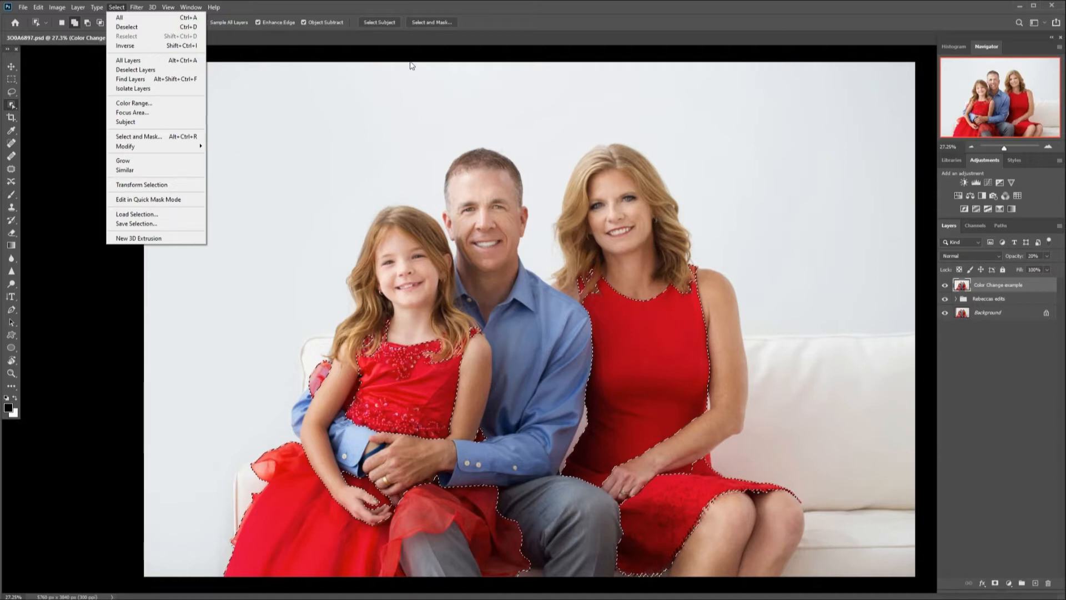
left_click(458, 54)
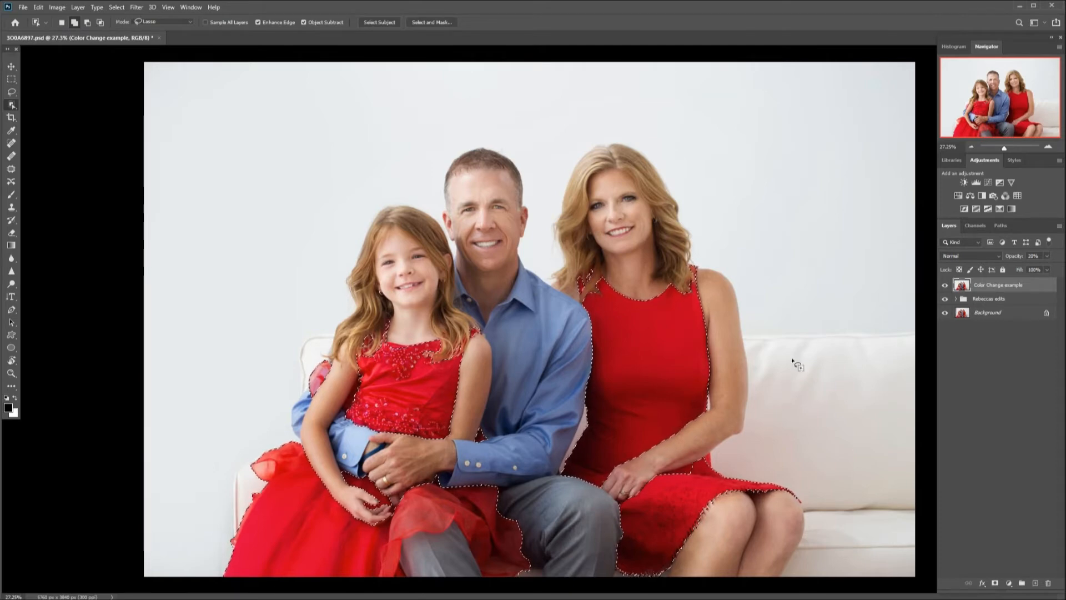
left_click(432, 24)
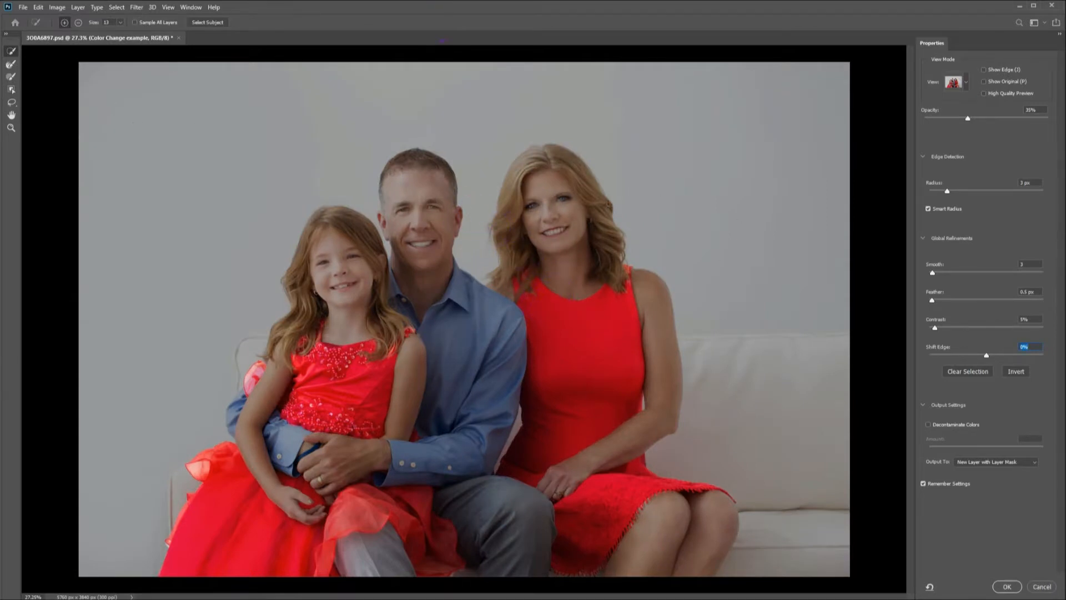
Compare the selection in the Onion Skin, Marching Ants, Overlay and On Black view modes.
left_click(967, 83)
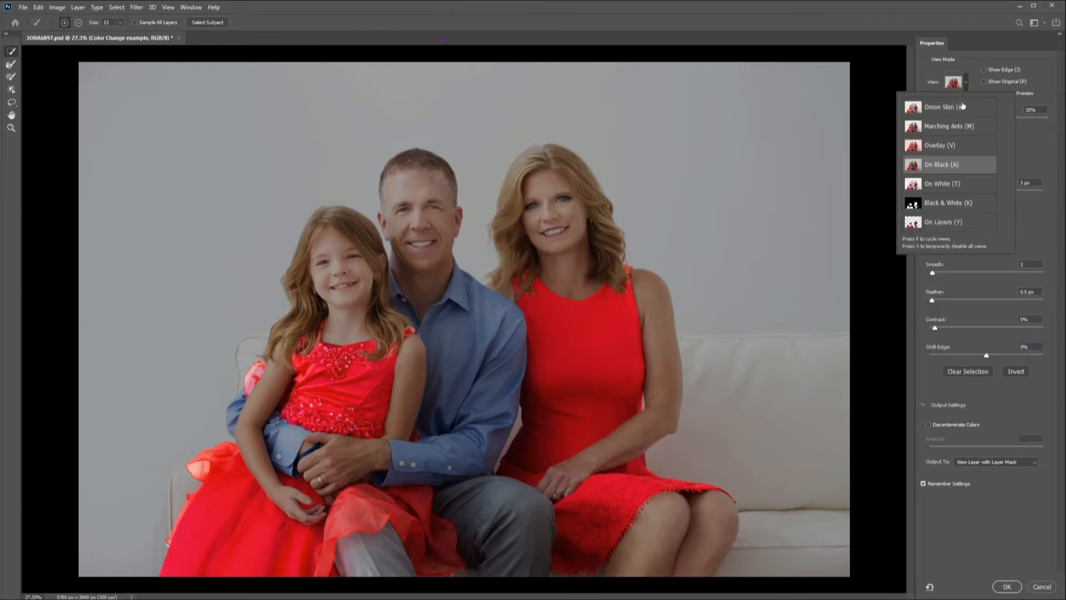
left_click(960, 109)
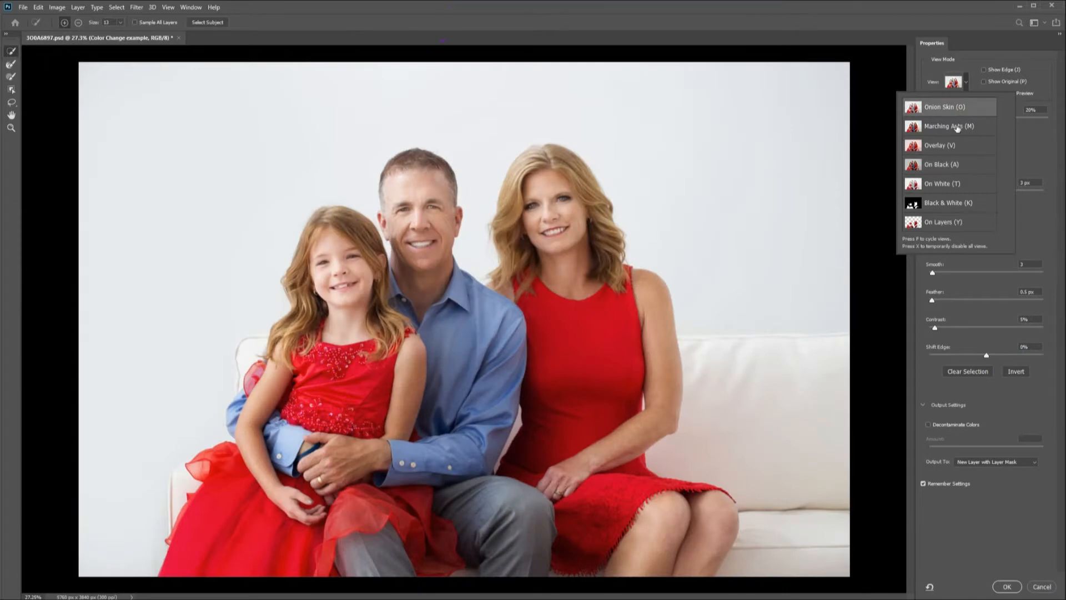
left_click(956, 128)
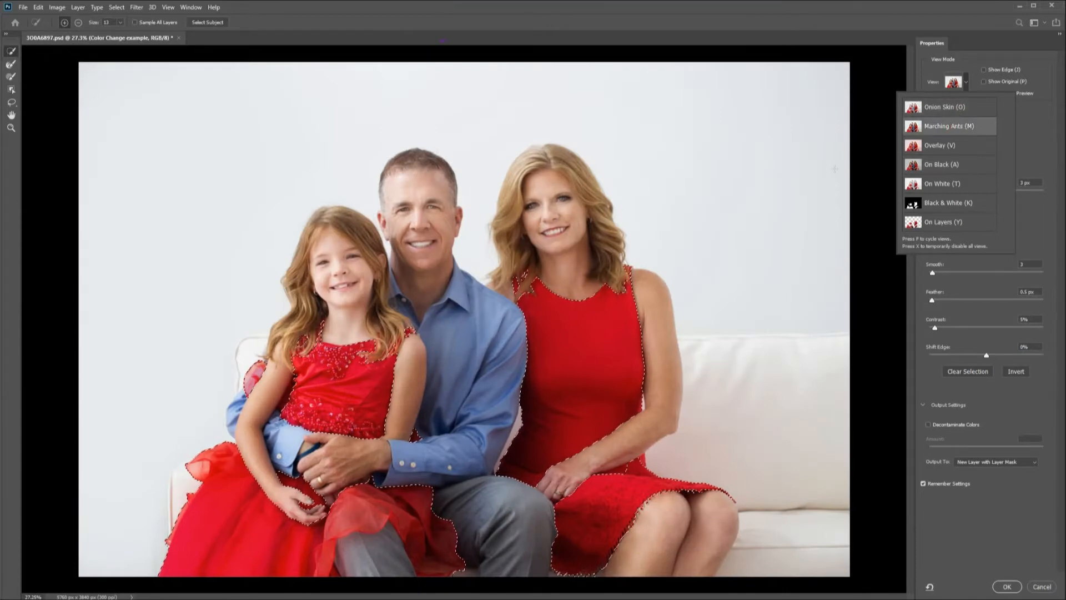
left_click(960, 146)
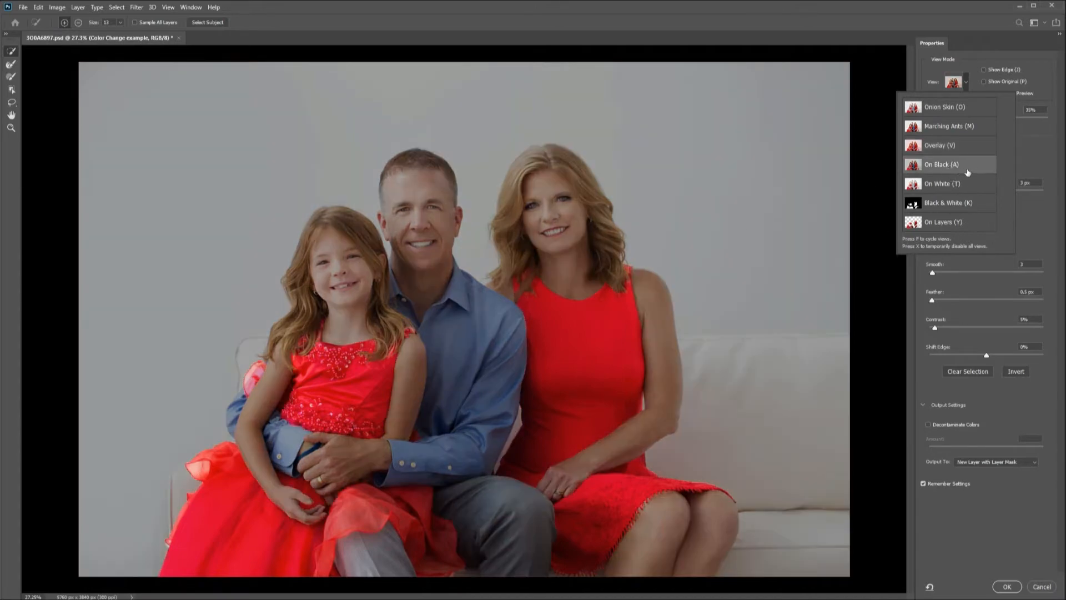
Set the view mode opacity to 40%.
left_click(1038, 127)
left_click(1042, 117)
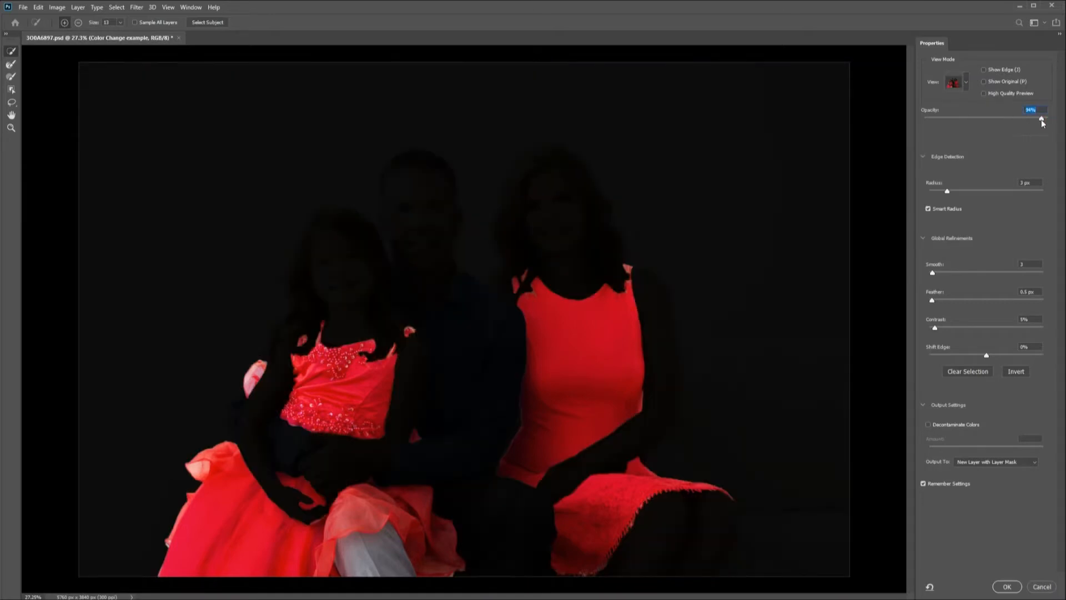
left_click(1042, 118)
left_click(996, 117)
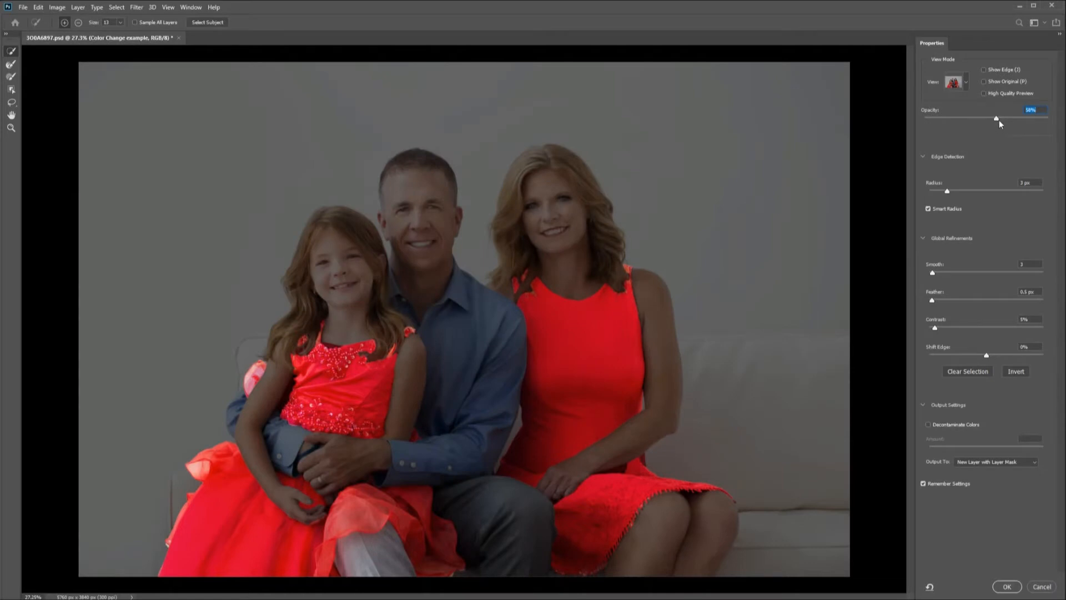
left_click_drag(997, 118, 973, 119)
left_click(975, 118)
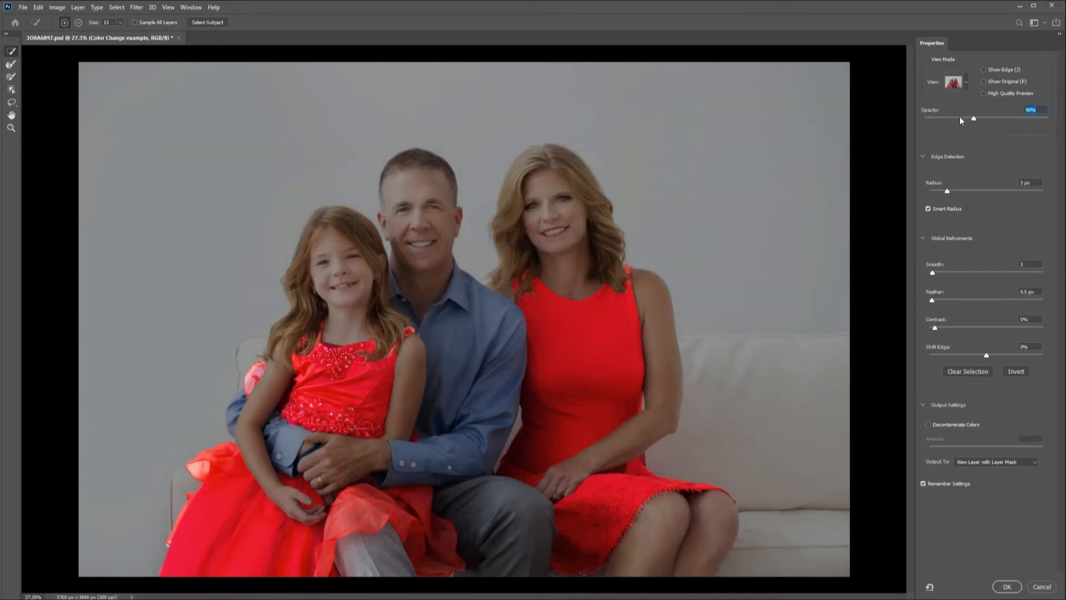
Refine the selection edges along the skirt hem and the dress shoulders with the Refine Edge Brush.
left_click(15, 66)
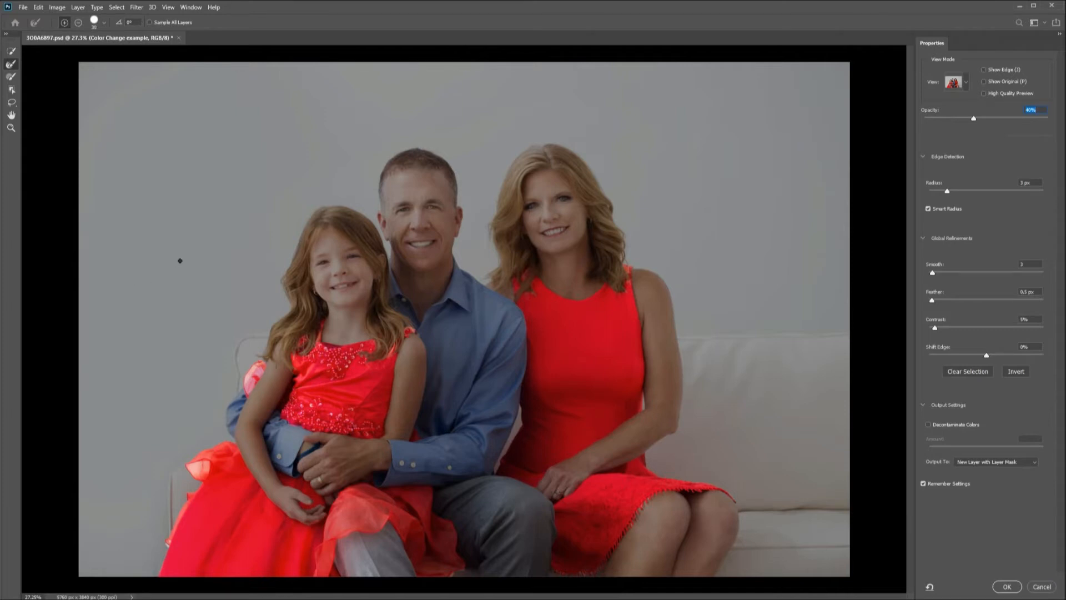
key("bracketright")
key("bracketright")
key("bracketright")
key("bracketright")
key("bracketright")
key("bracketright")
key("bracketright")
key("bracketright")
key("bracketleft")
key("bracketleft")
key("bracketleft")
key("bracketleft")
key("bracketleft")
left_click_drag(453, 576, 463, 562)
left_click_drag(404, 343, 398, 355)
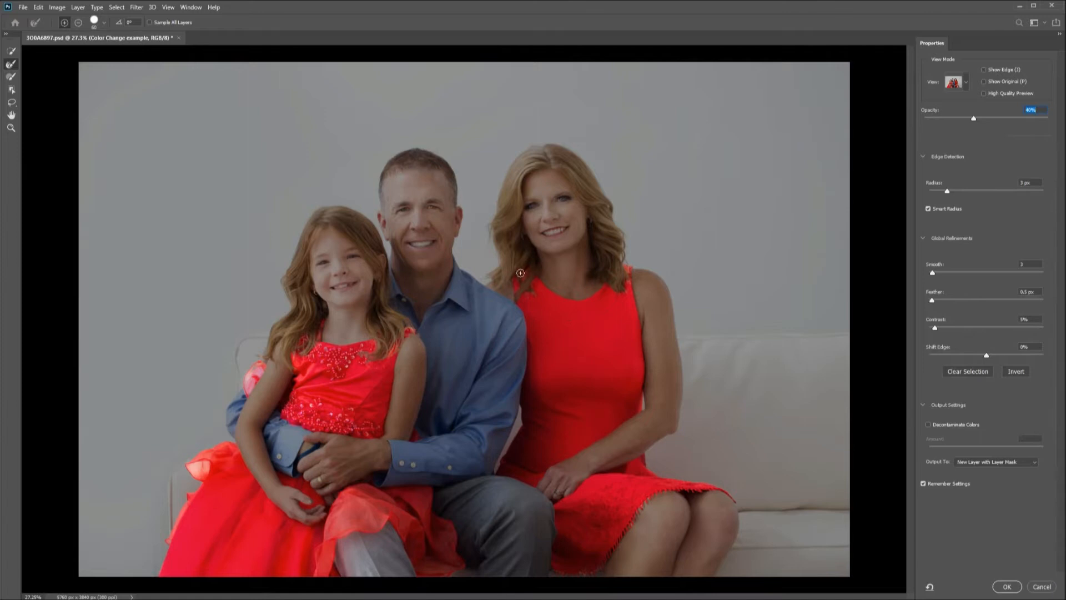
mouse_move(511, 284)
left_mouse_down()
mouse_move(514, 298)
mouse_move(522, 279)
left_mouse_up()
left_click_drag(635, 268, 633, 290)
Output the refined selection to a New Layer with Layer Mask and confirm Select and Mask.
left_click(928, 210)
left_click(1033, 462)
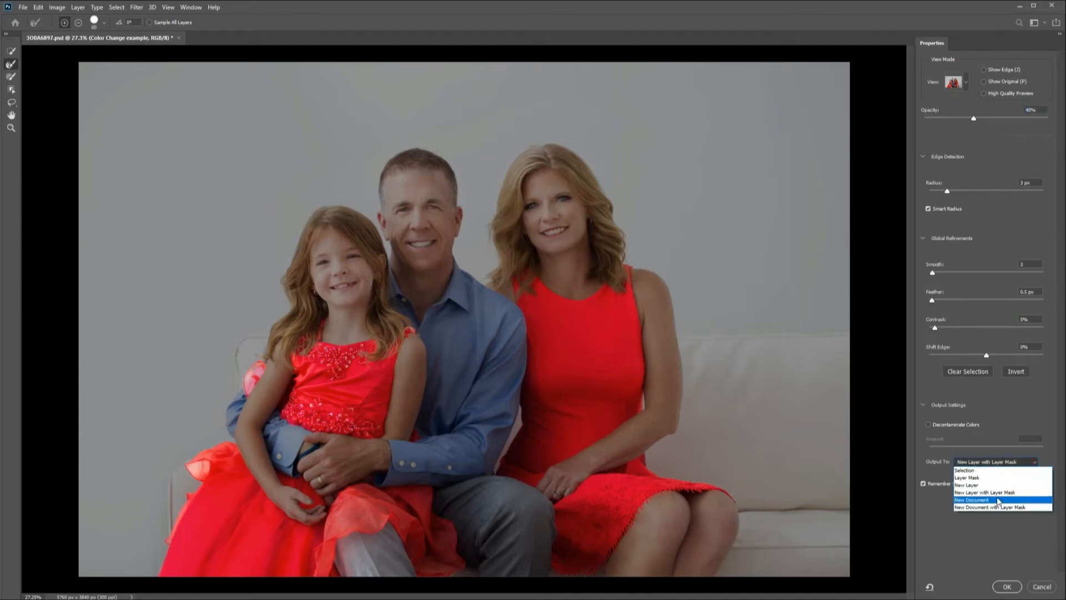
left_click(1015, 463)
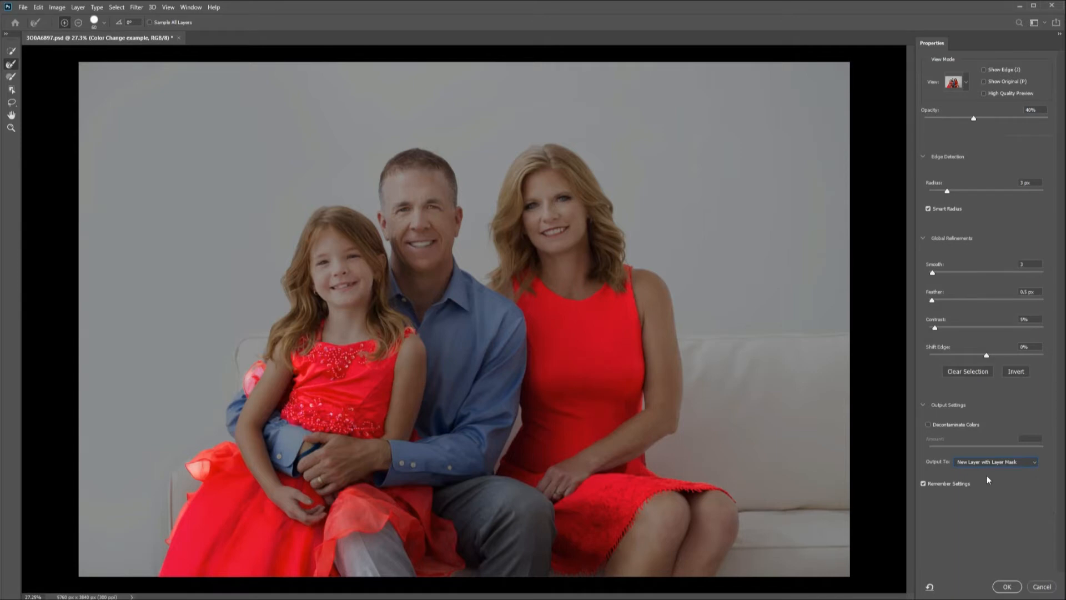
left_click(1008, 587)
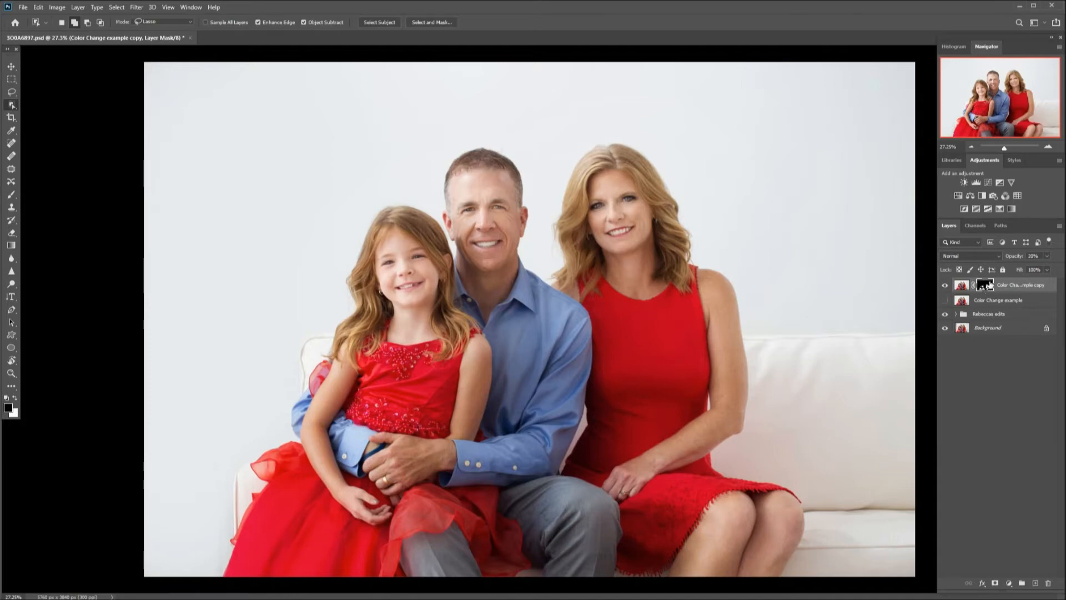
Show the original Color Change example layer and add a Hue/Saturation adjustment layer above it.
left_click(945, 300)
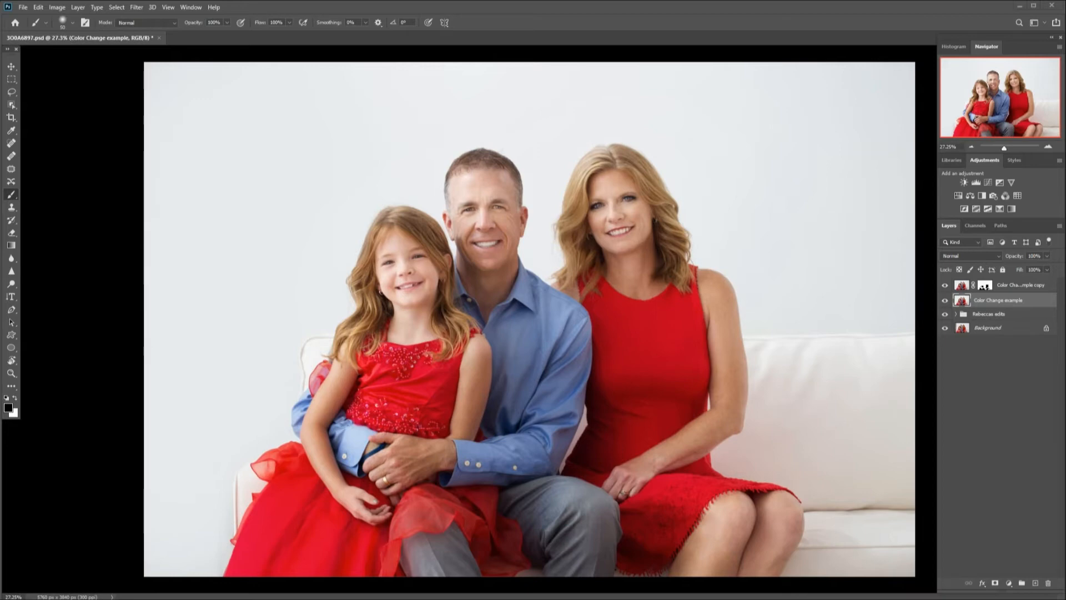
left_click(1011, 583)
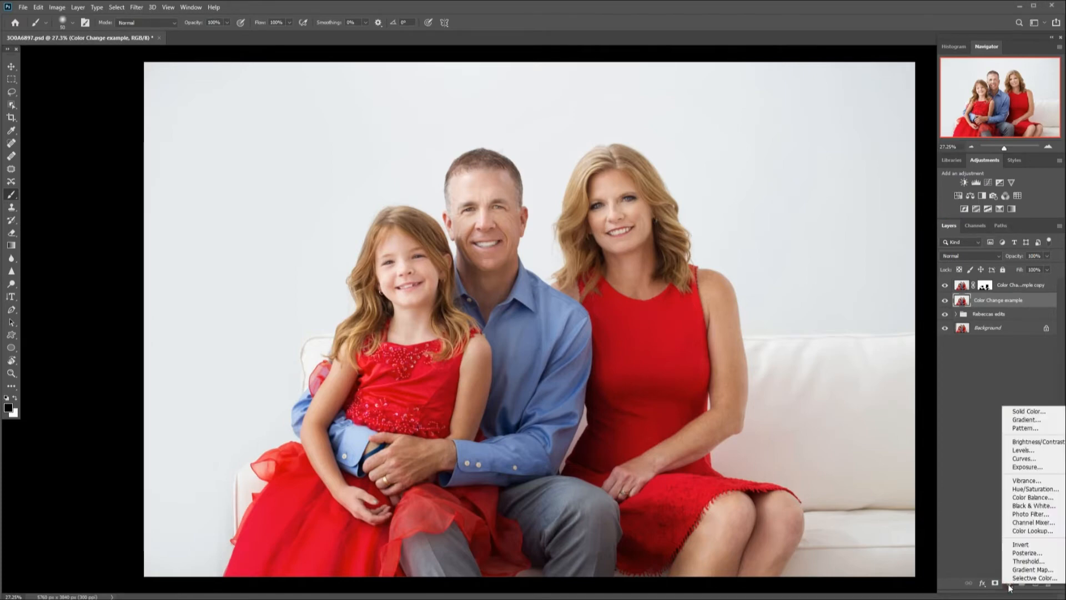
left_click(1035, 488)
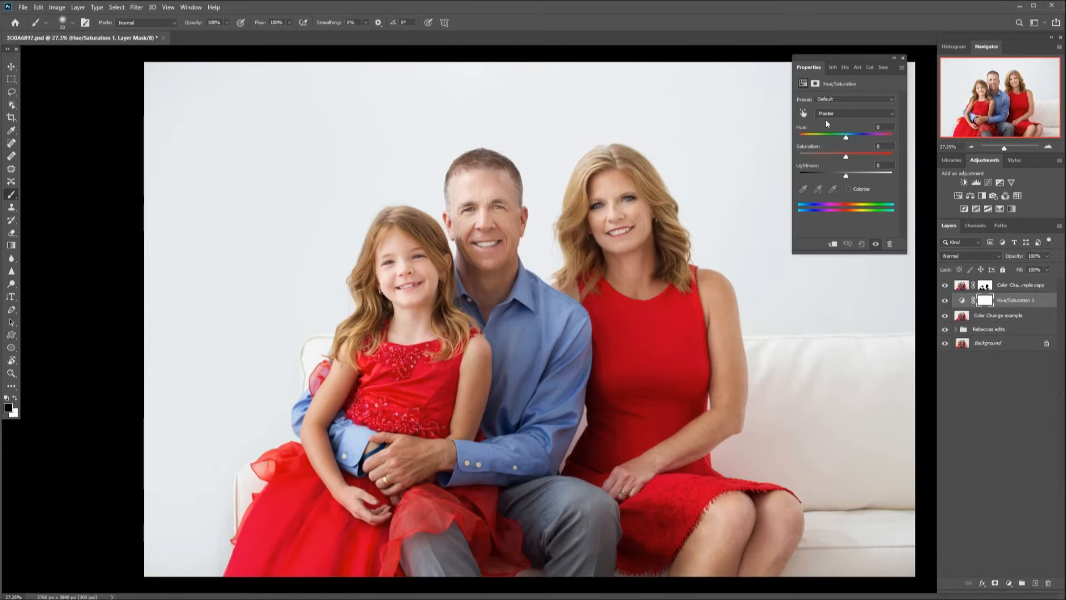
Target the Reds and shift their hue to -120 to turn the dresses blue.
mouse_move(846, 137)
left_mouse_down()
mouse_move(800, 137)
mouse_move(859, 140)
mouse_move(845, 142)
left_mouse_up()
left_click(878, 127)
left_click(859, 113)
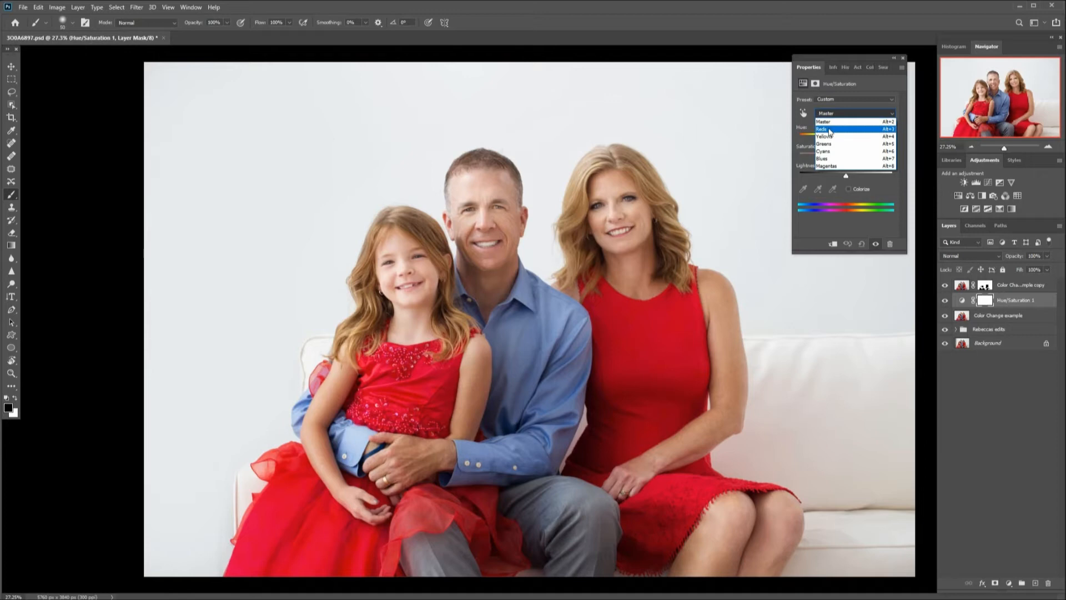
left_click(830, 130)
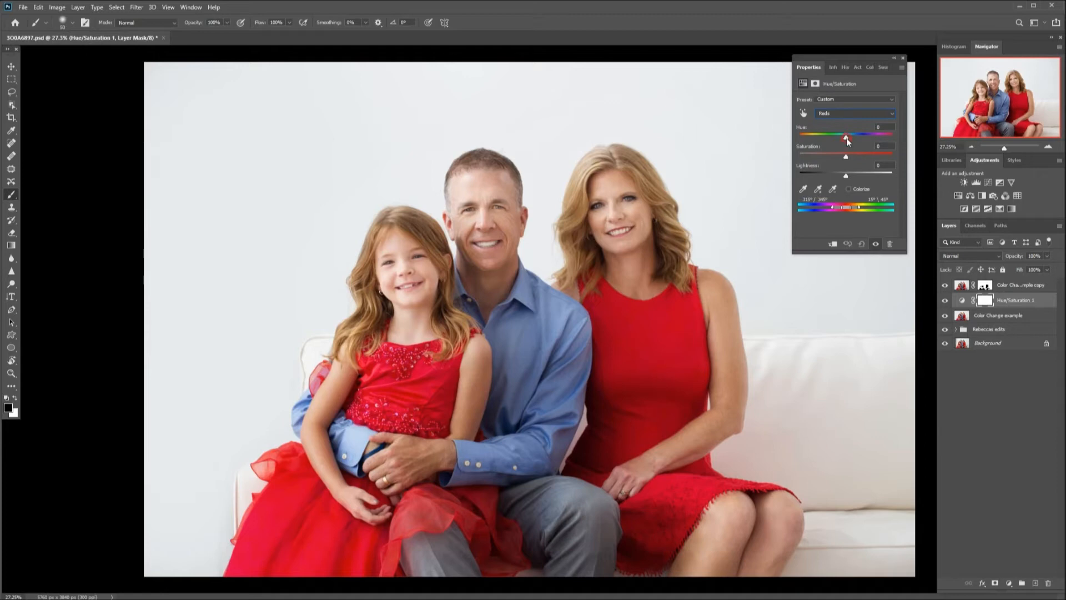
left_click_drag(847, 141, 874, 143)
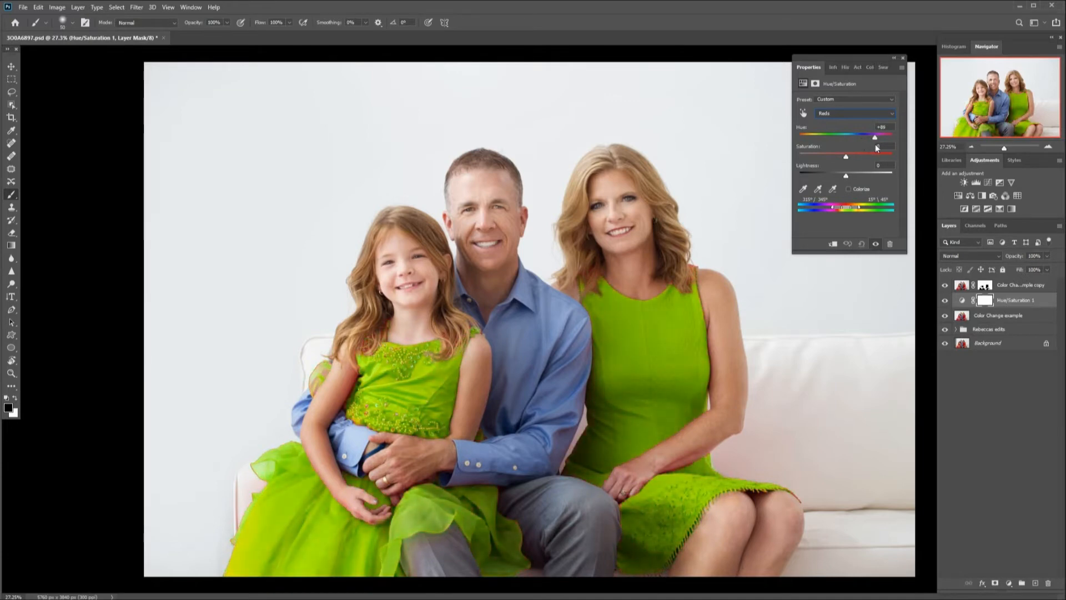
left_click_drag(878, 145, 810, 139)
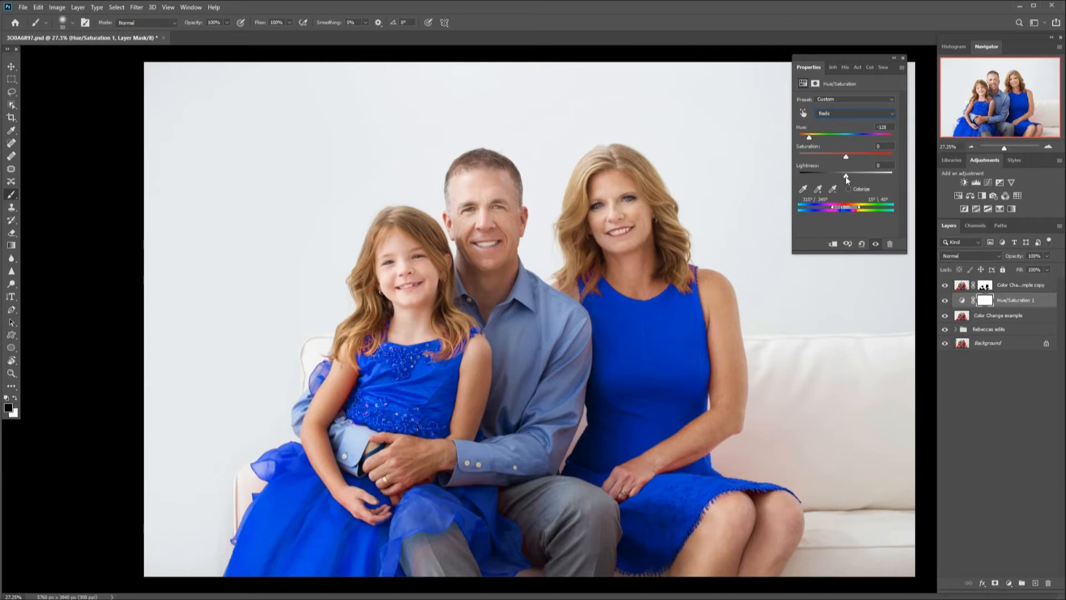
Lower the Reds lightness to -80 for a navy tone.
left_click_drag(846, 175, 845, 176)
left_click_drag(845, 176, 822, 177)
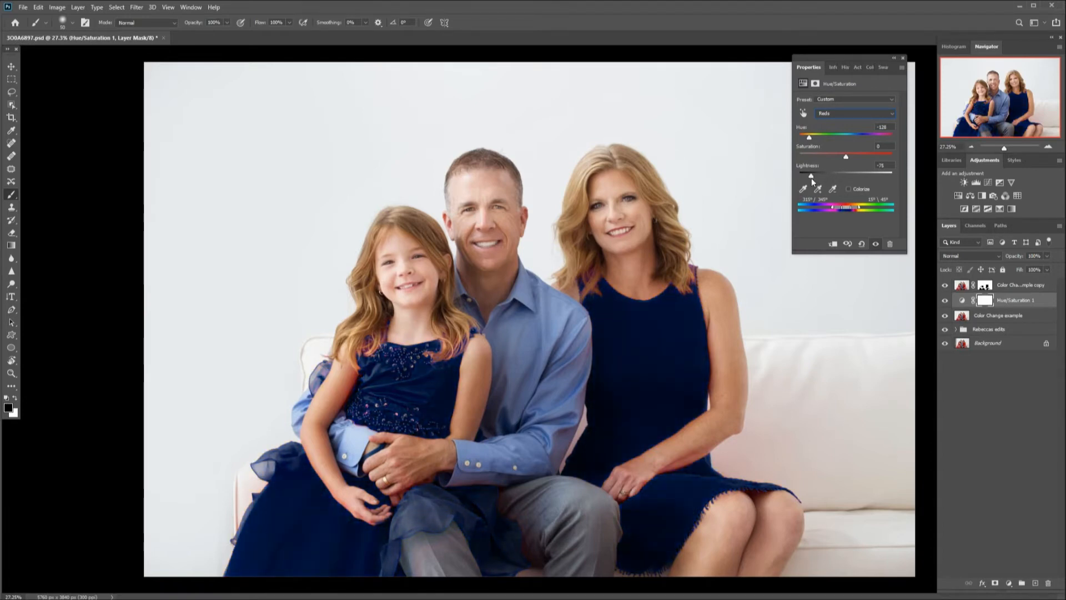
left_click_drag(811, 178, 810, 178)
Adjust the color range sliders on the color bar to fine-tune which reds are affected.
left_click_drag(854, 207, 851, 208)
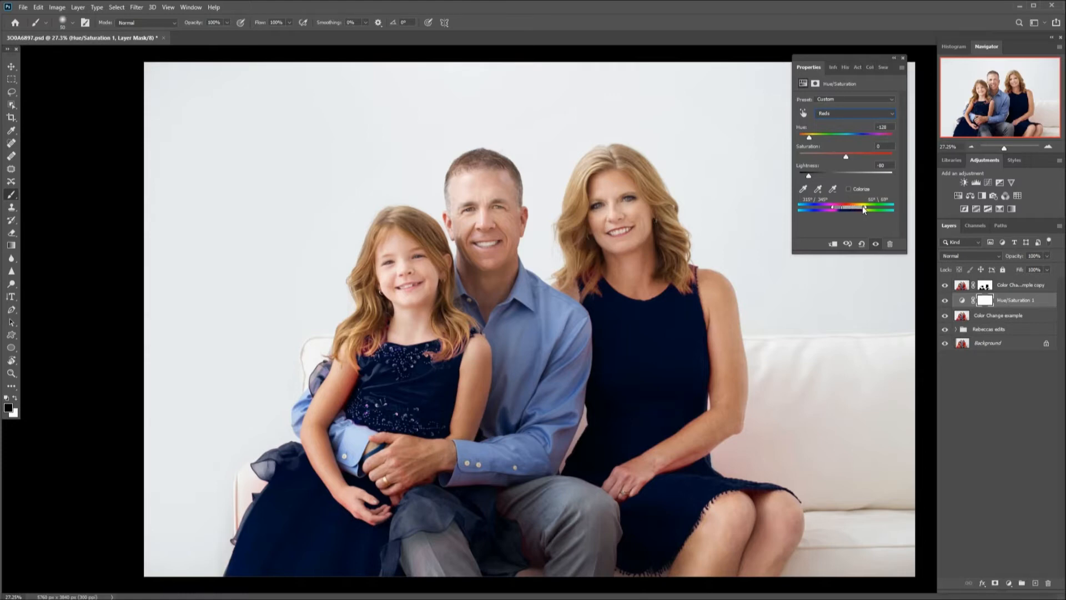
left_click_drag(858, 207, 857, 207)
left_click_drag(867, 210, 867, 211)
left_click_drag(866, 207, 863, 208)
left_click_drag(833, 209, 832, 208)
left_click_drag(829, 208, 826, 208)
Collapse the Properties panel and toggle the masked copy layer off and on to compare.
left_click(893, 59)
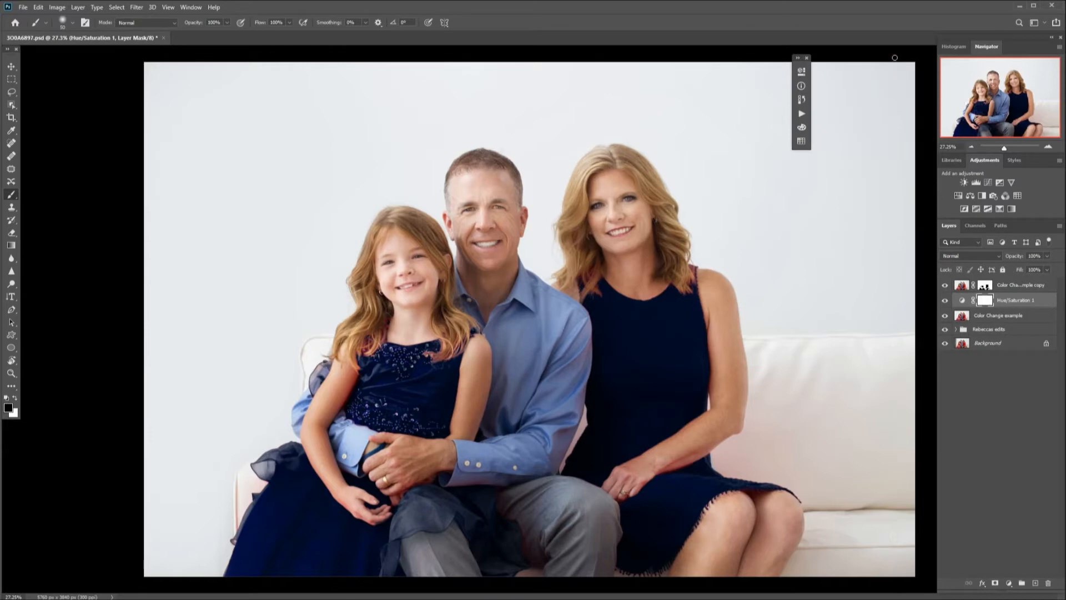
left_click(807, 57)
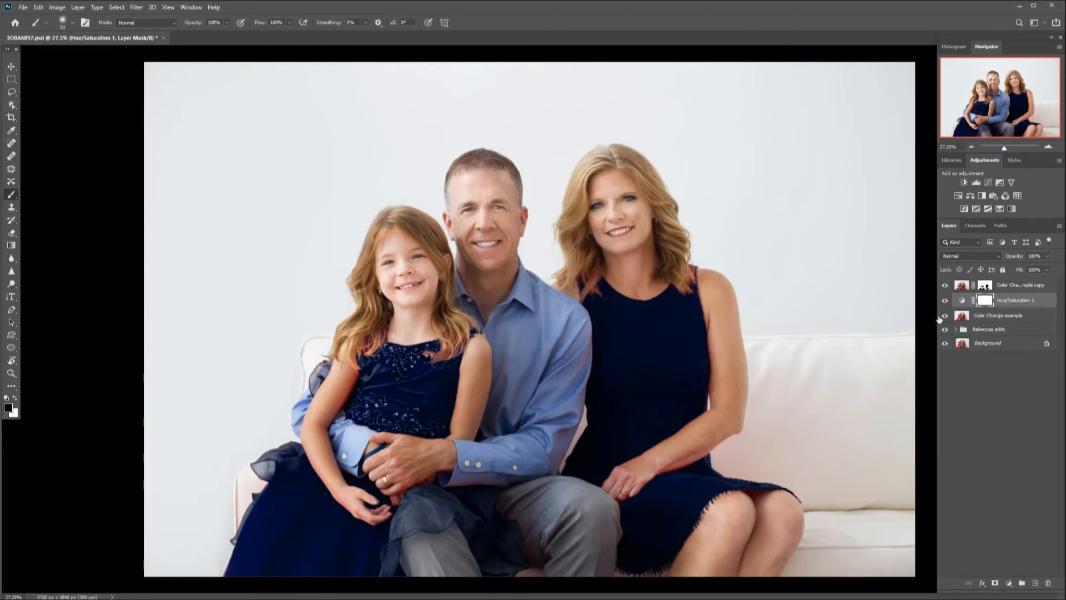
left_click(945, 285)
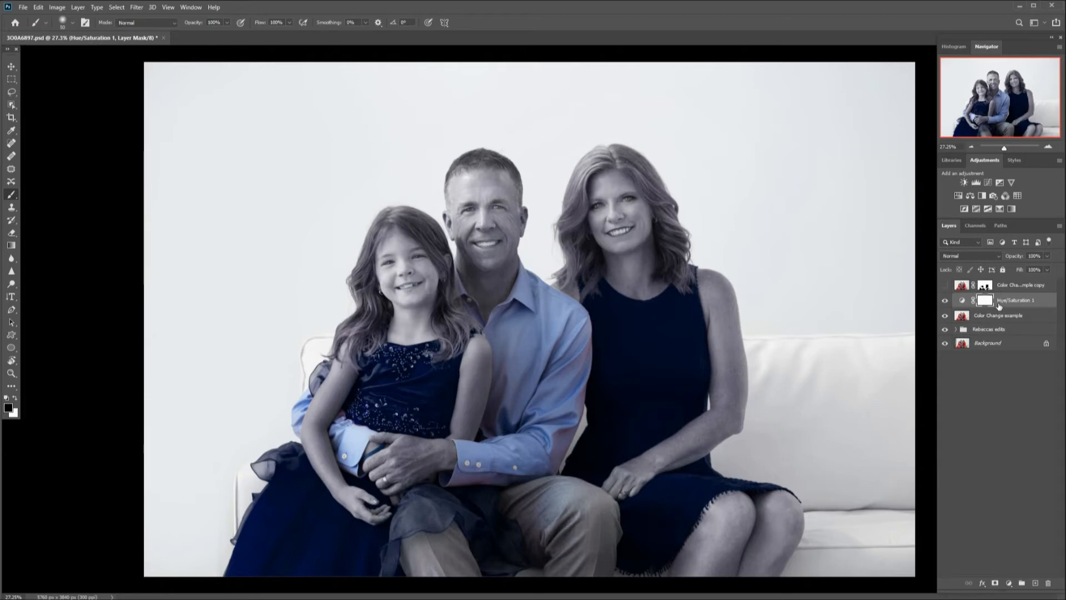
left_click(945, 286)
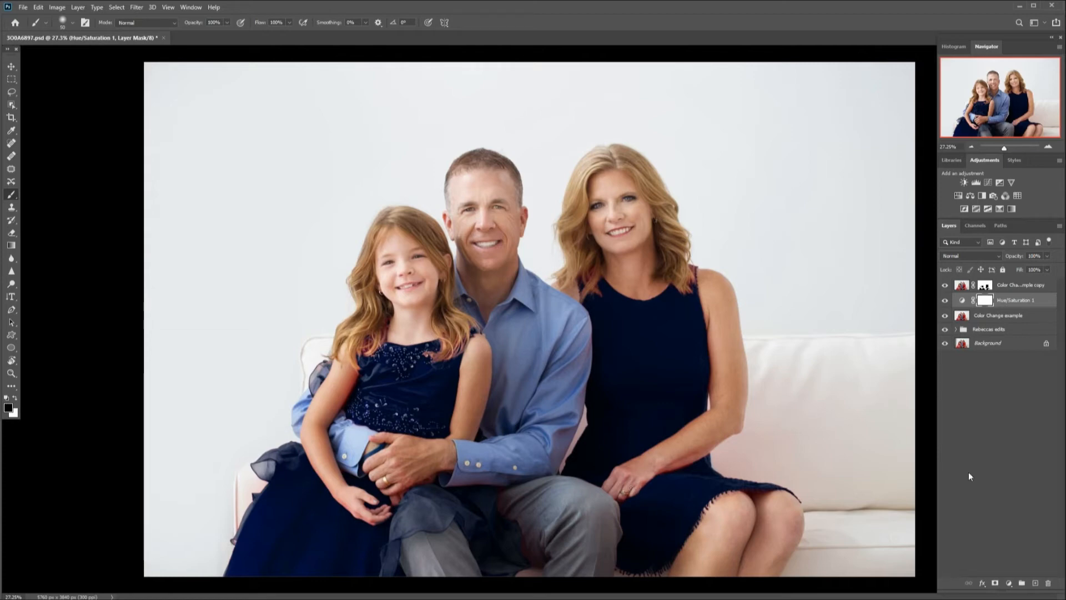
Add a Channel Mixer adjustment layer above the masked dress copy layer.
left_click(1037, 286)
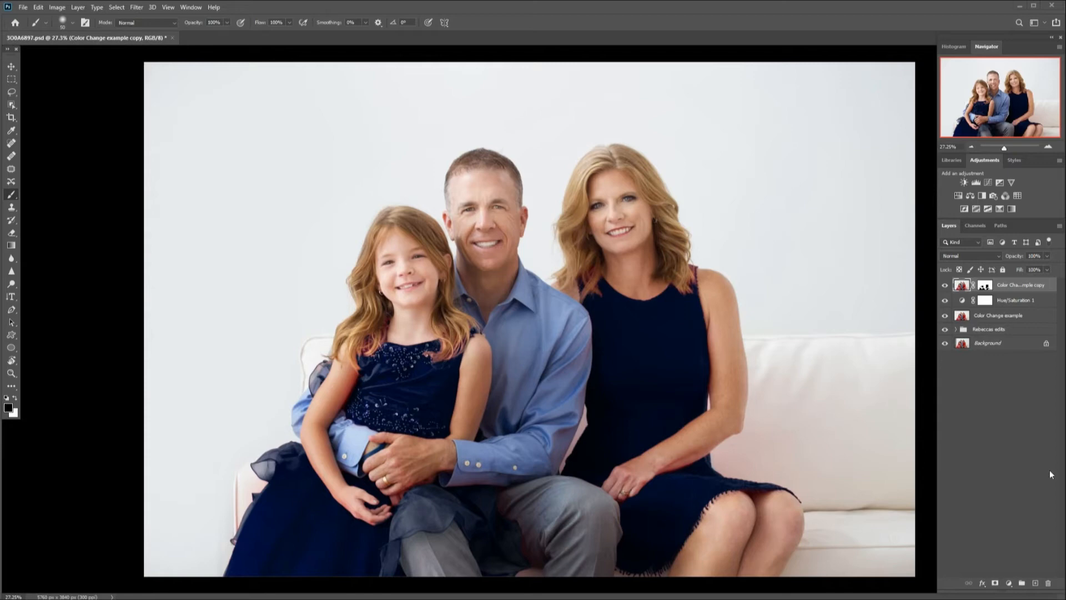
left_click(1009, 584)
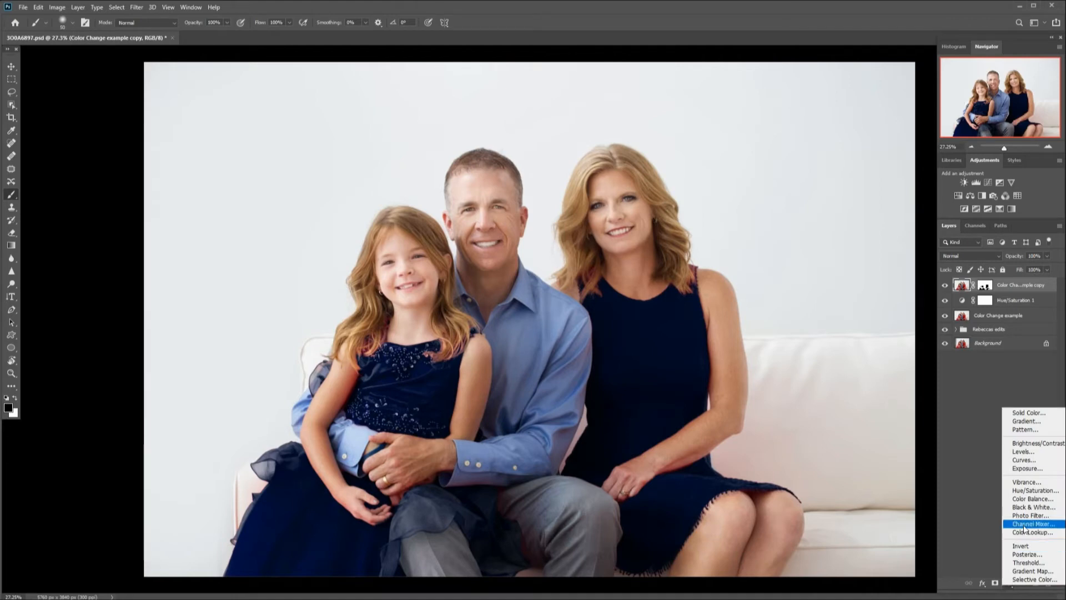
left_click(1047, 382)
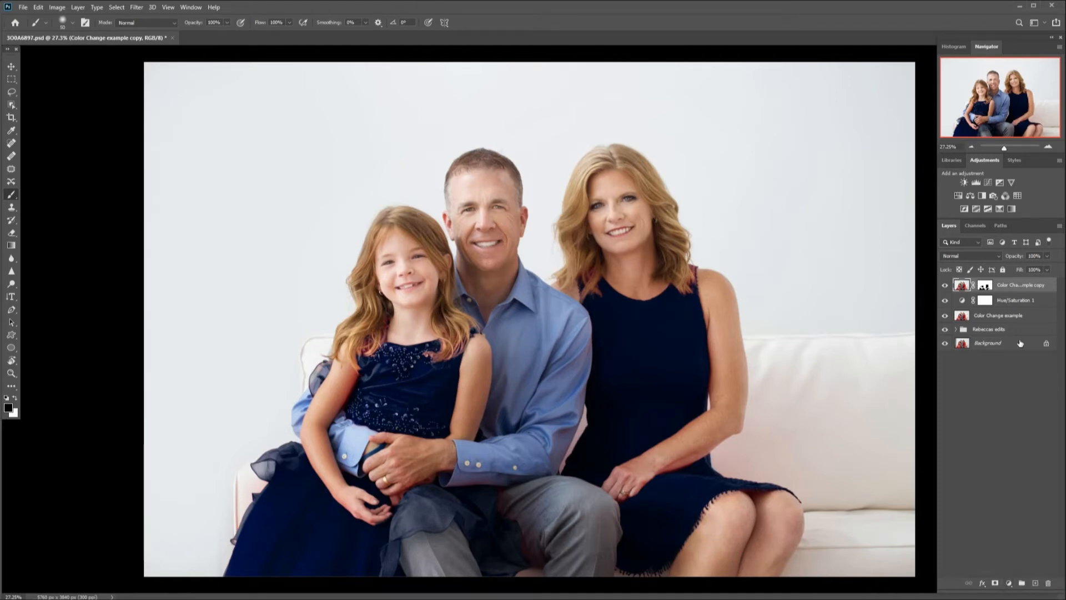
left_click(1006, 195)
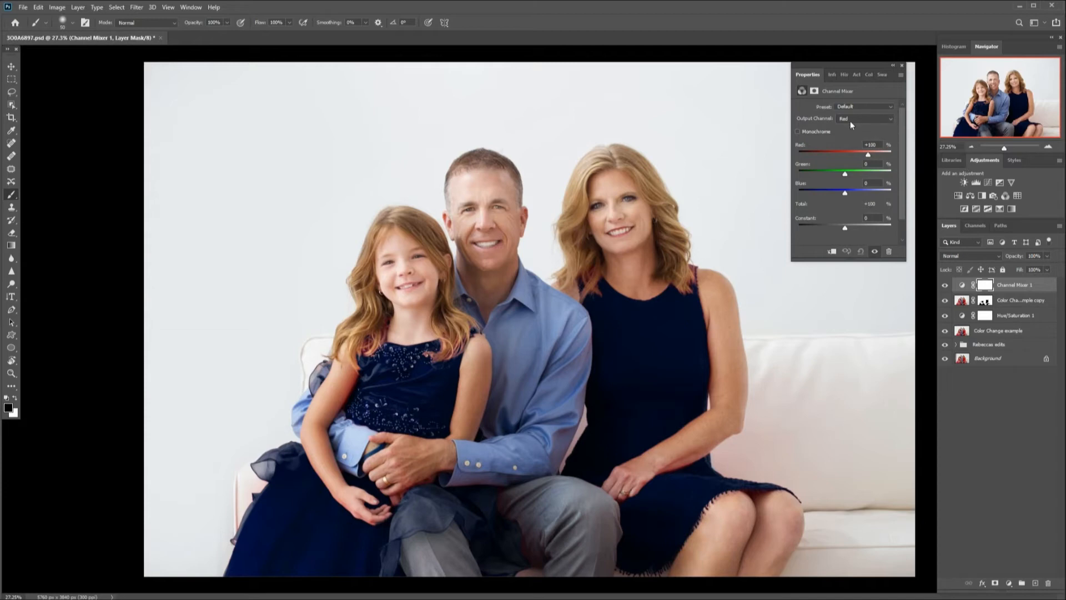
Keep the Red output channel and set its Red source to 0.
left_click(888, 119)
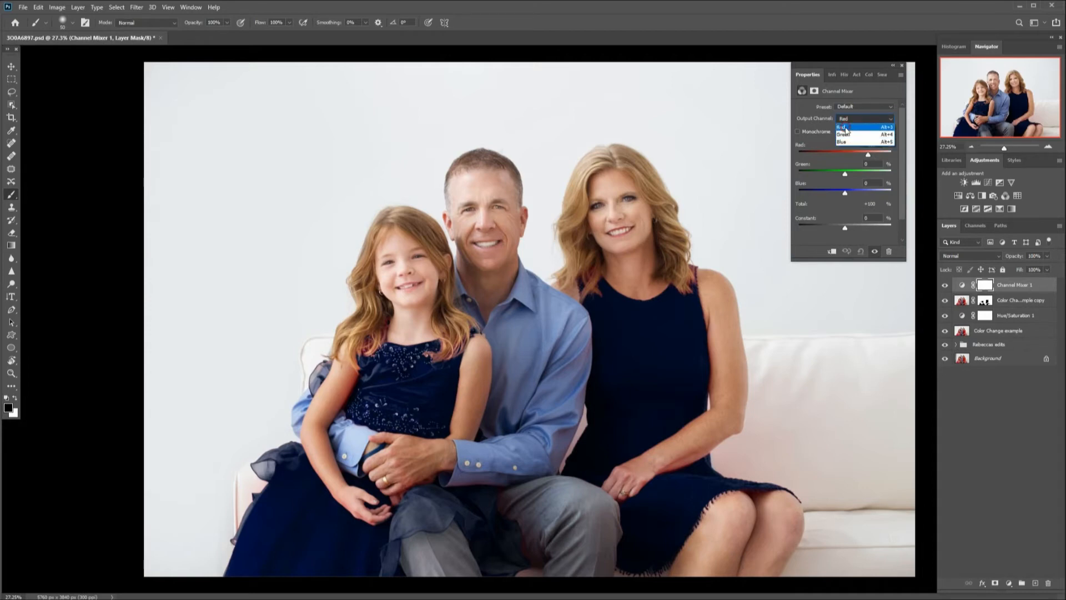
left_click(845, 127)
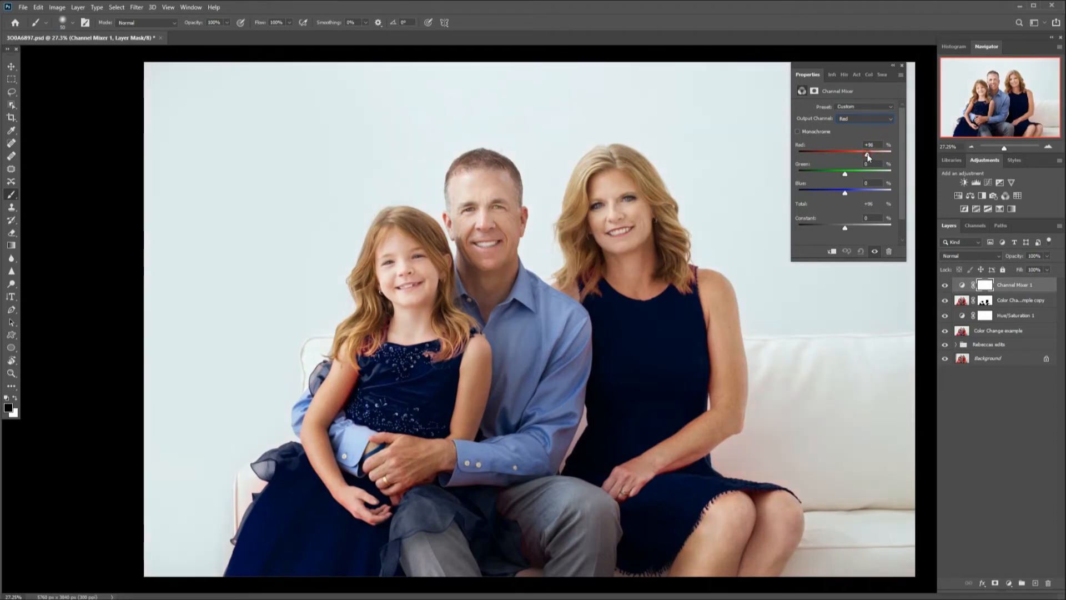
left_click_drag(868, 157, 846, 155)
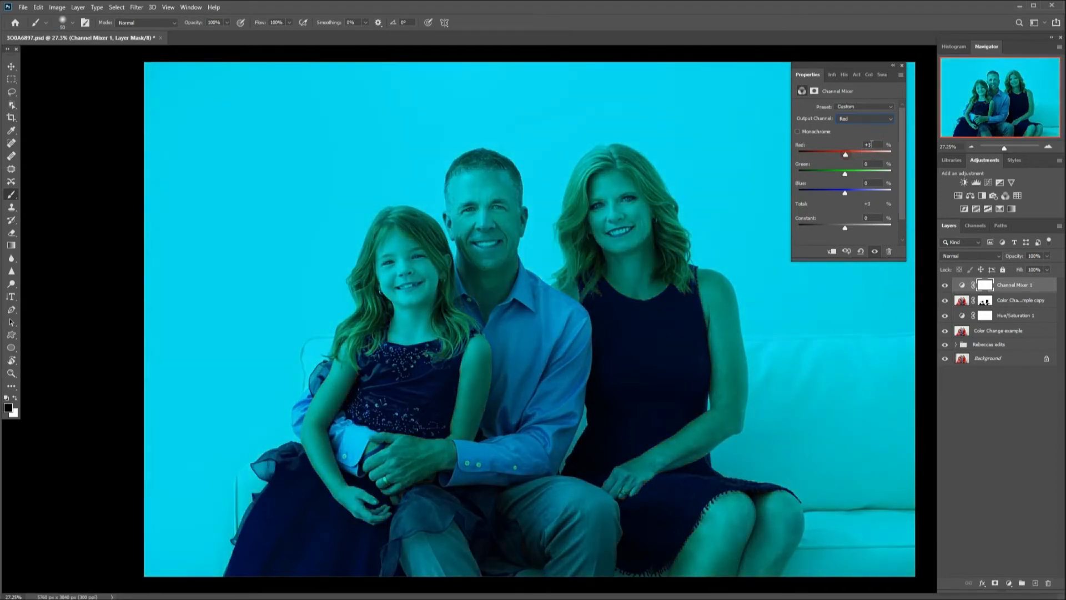
type("0")
Set the Channel Mixer's Green source to +140 and Blue to -24.
left_click_drag(845, 174, 878, 174)
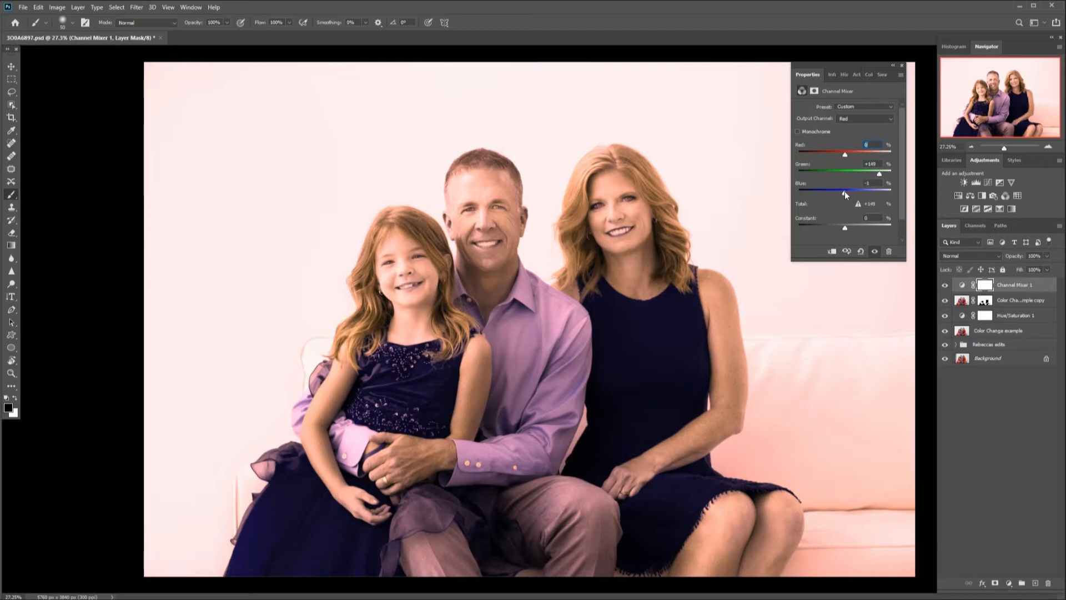
left_click_drag(845, 192, 839, 194)
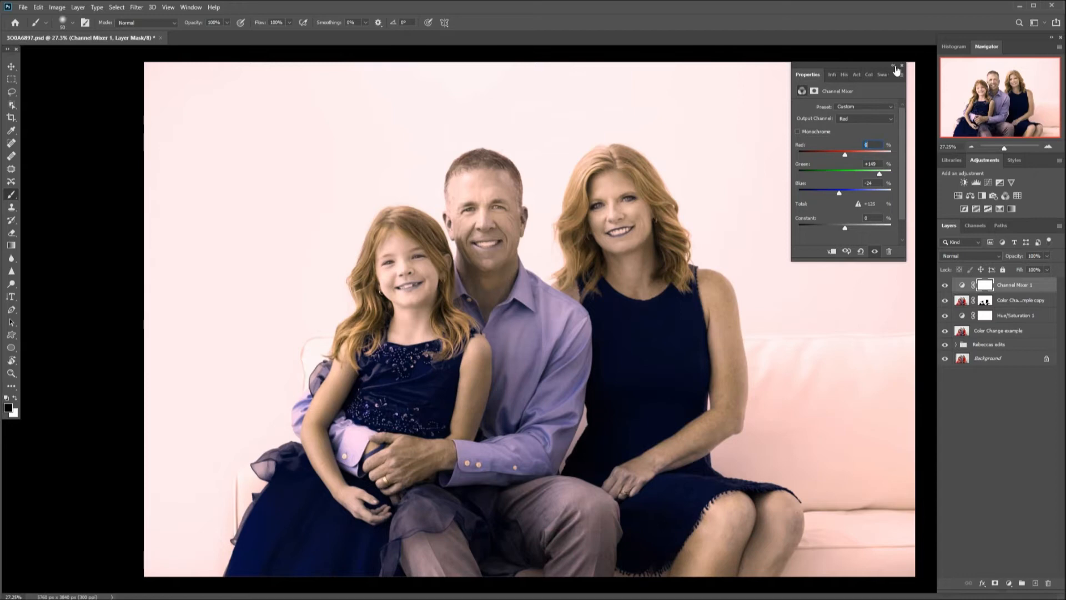
Invert the Channel Mixer's layer mask to black, make white the foreground colour, and close the properties.
left_click(986, 286)
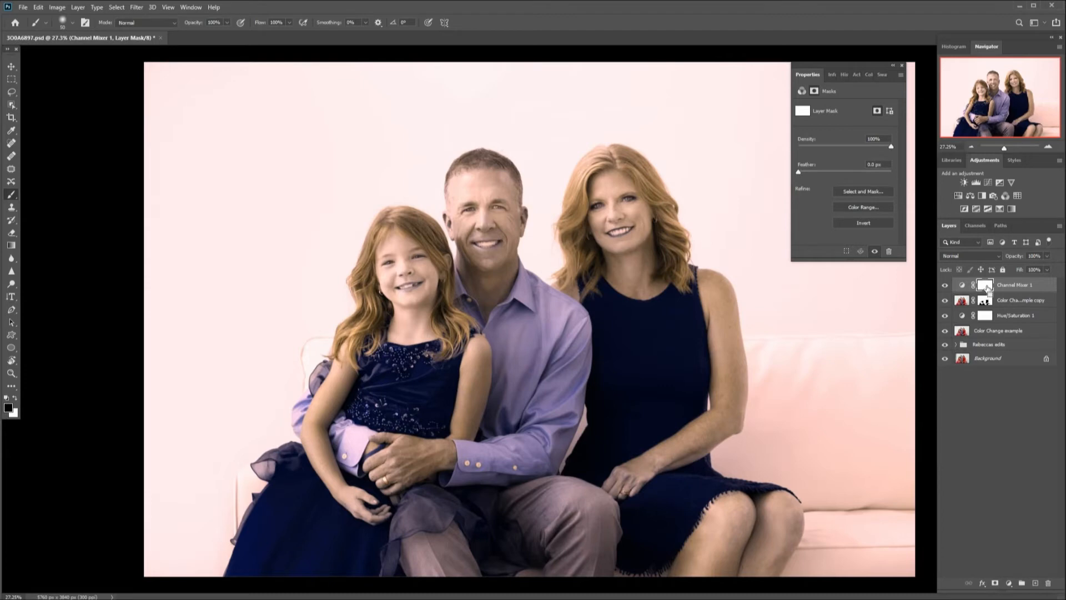
key("ctrl+i")
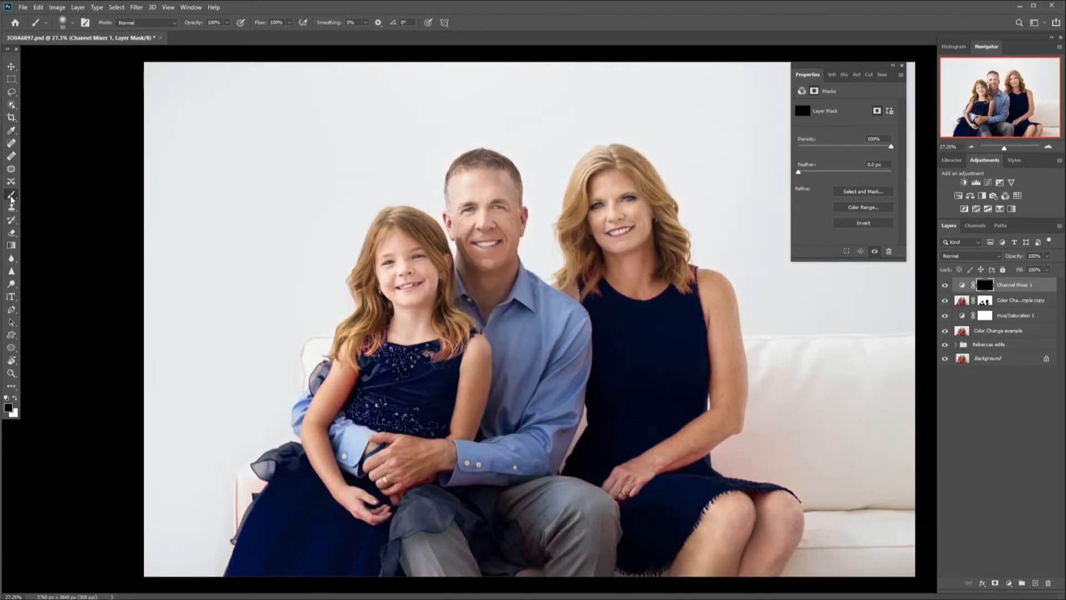
left_click(15, 398)
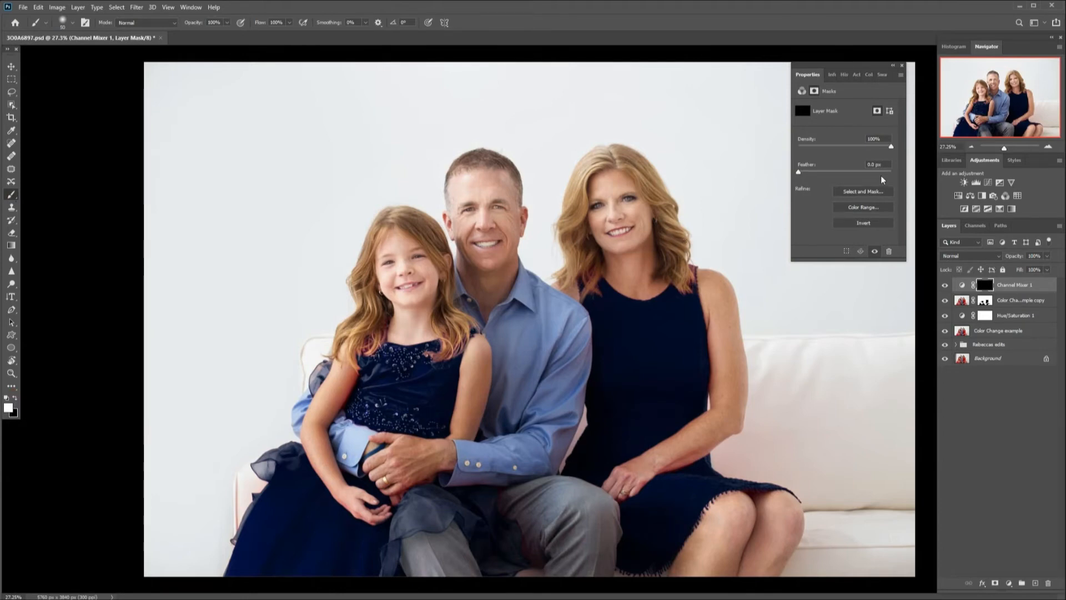
left_click(901, 66)
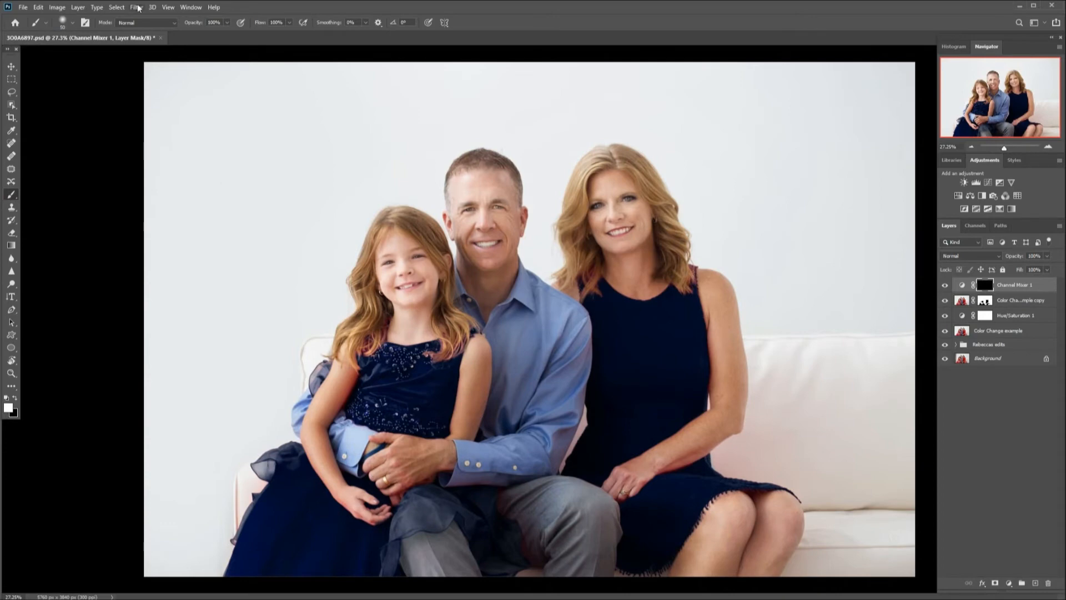
Choose the Soft Round brush, set its flow to 10%, and enlarge the brush.
left_click(73, 22)
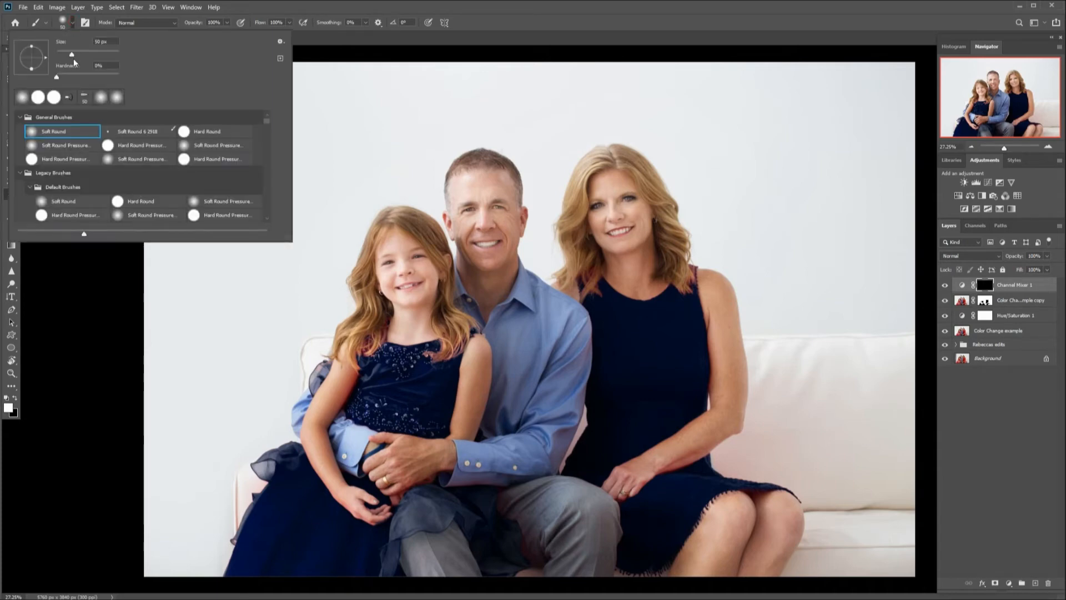
left_click(46, 132)
left_click(72, 287)
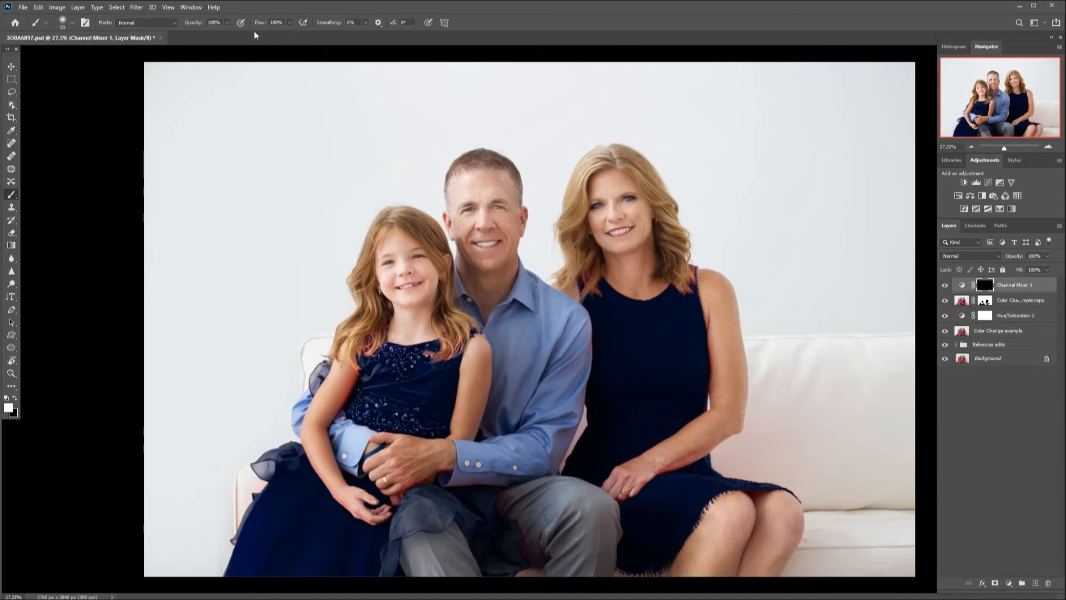
left_click(289, 24)
left_click_drag(261, 35, 258, 35)
key("bracketright")
key("bracketright")
key("bracketright")
Paint the Channel Mixer mask over the mother's neck and shoulder near the dress.
left_click_drag(685, 301, 676, 286)
left_click(289, 22)
left_click(280, 34)
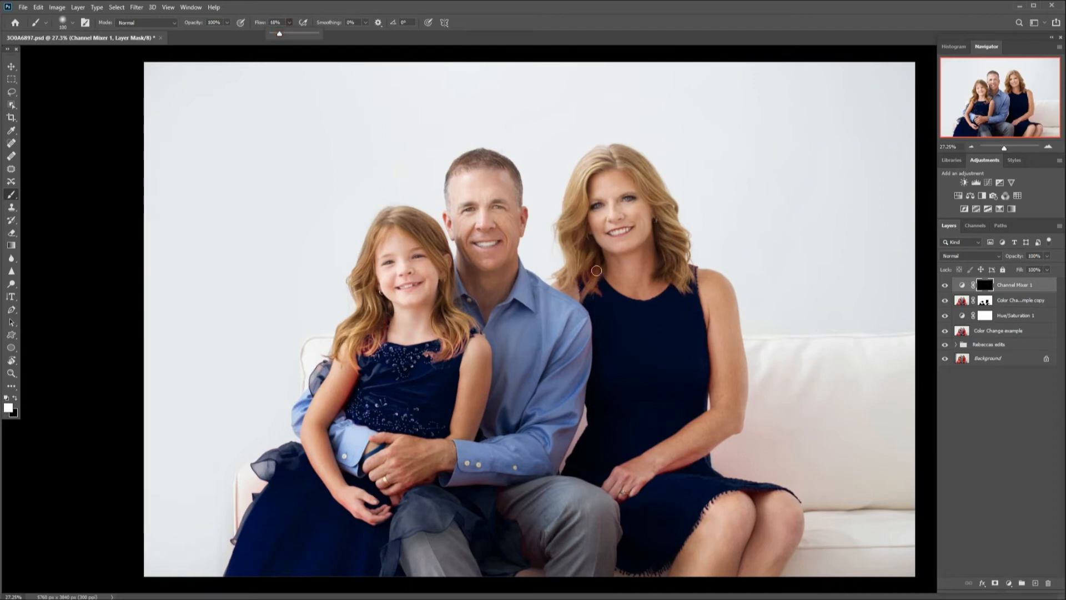
left_click(581, 279)
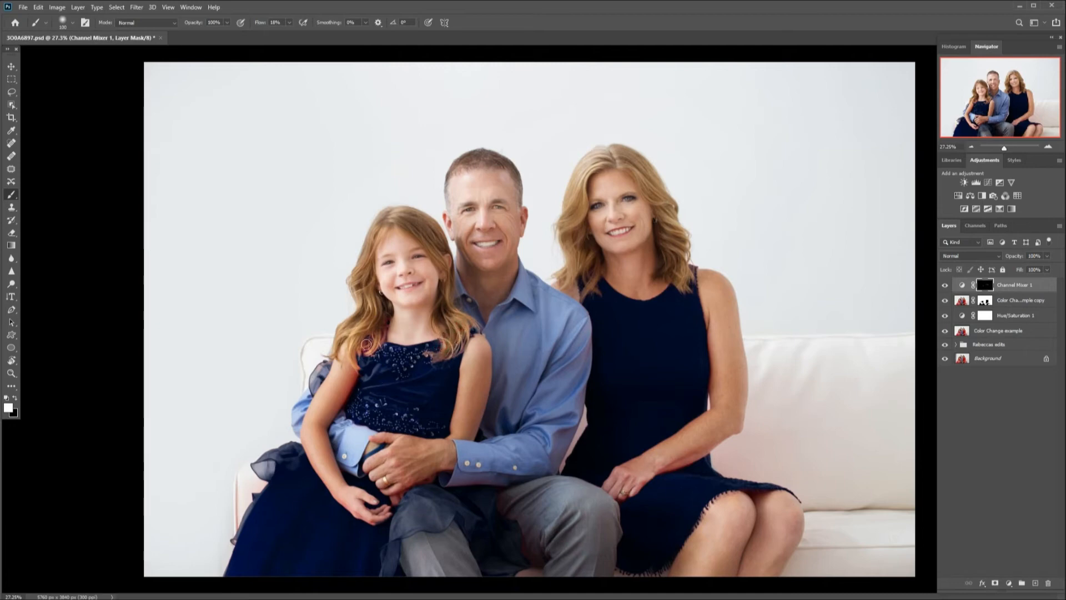
Paint the mask over the girl's arms and hands where the red cast appears.
mouse_move(382, 331)
left_mouse_down()
mouse_move(384, 313)
mouse_move(358, 353)
mouse_move(367, 341)
left_mouse_up()
left_click_drag(382, 332, 373, 319)
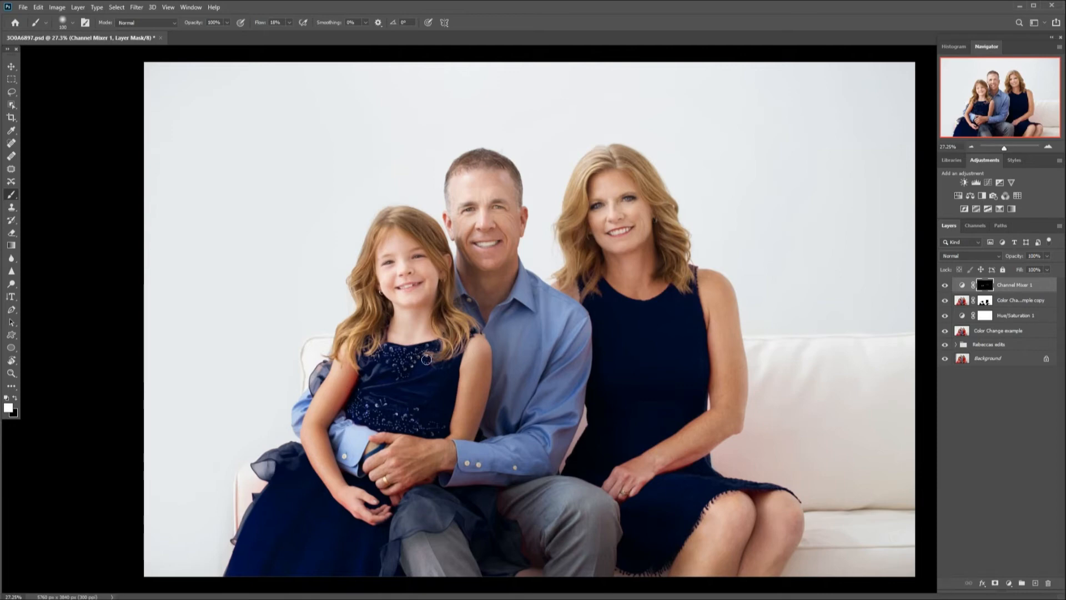
left_click_drag(437, 360, 448, 357)
key("bracketright")
key("bracketright")
key("bracketleft")
key("bracketleft")
mouse_move(305, 449)
left_mouse_down()
mouse_move(337, 519)
mouse_move(389, 517)
mouse_move(380, 526)
mouse_move(407, 490)
mouse_move(386, 496)
mouse_move(445, 482)
mouse_move(433, 496)
mouse_move(420, 491)
mouse_move(456, 481)
mouse_move(435, 476)
mouse_move(494, 506)
mouse_move(436, 484)
left_mouse_up()
left_click(397, 508)
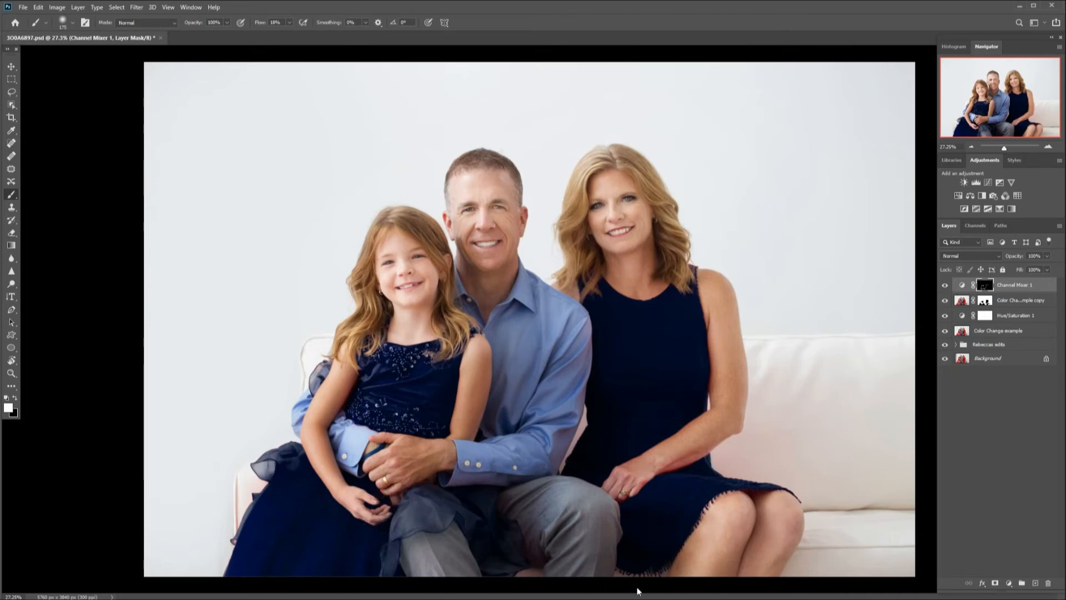
Paint the mask over the mother's legs beside the dress hem.
mouse_move(728, 491)
left_mouse_down()
mouse_move(693, 508)
mouse_move(778, 497)
left_mouse_up()
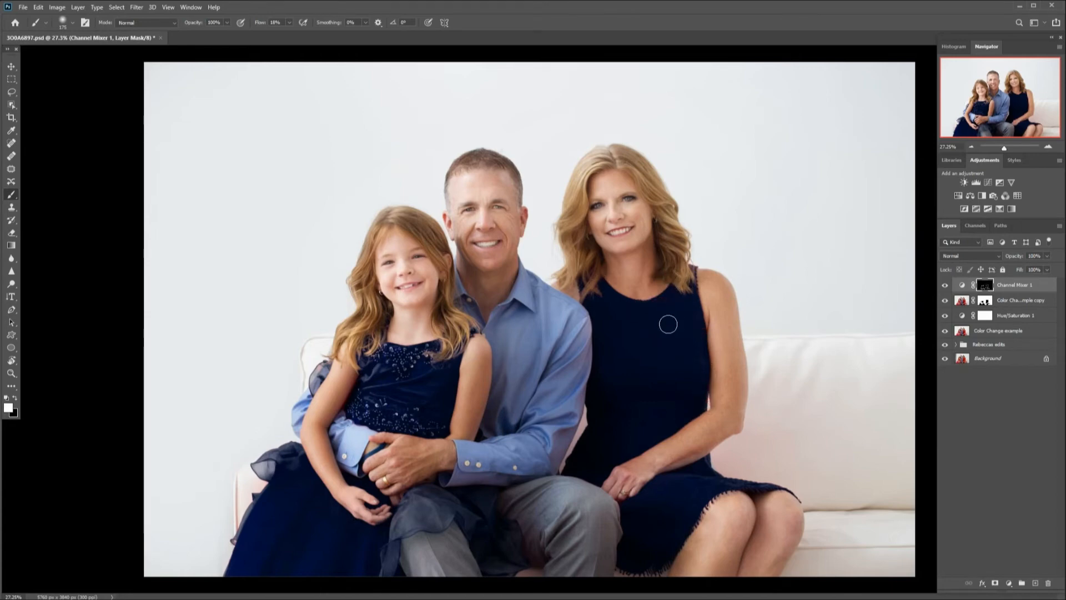
key("bracketright")
key("bracketright")
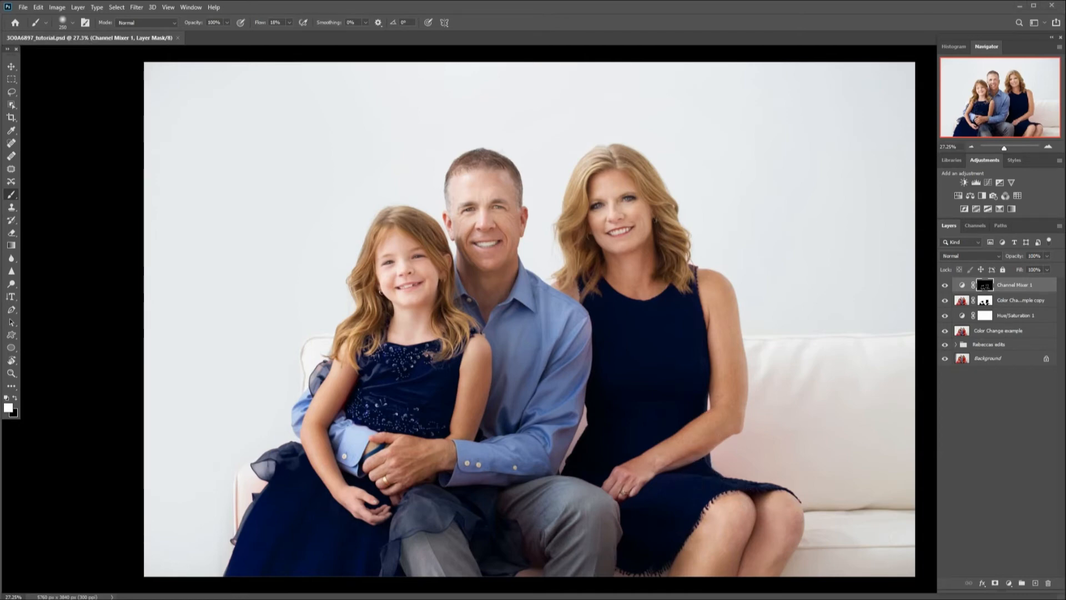
Toggle the Channel Mixer and Hue/Saturation layers off and on to compare before and after.
left_click(945, 286)
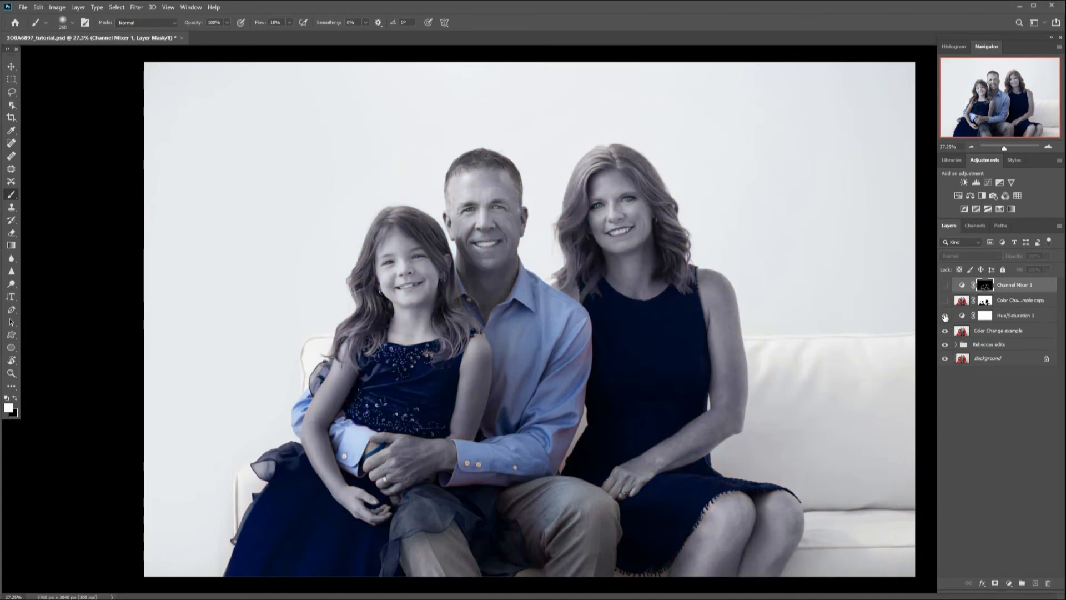
left_click(945, 315)
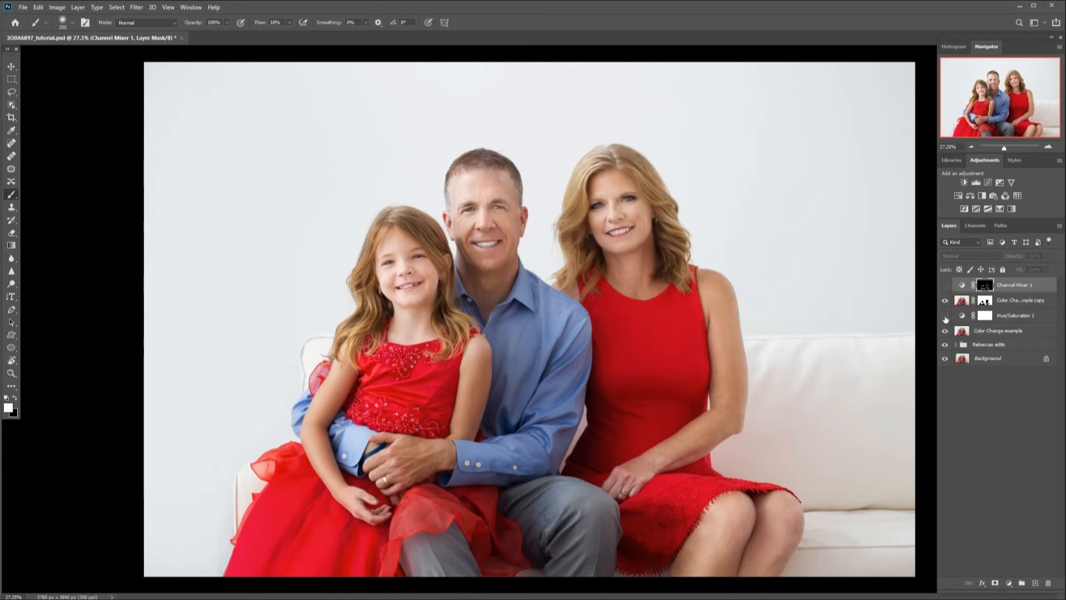
left_click(945, 316)
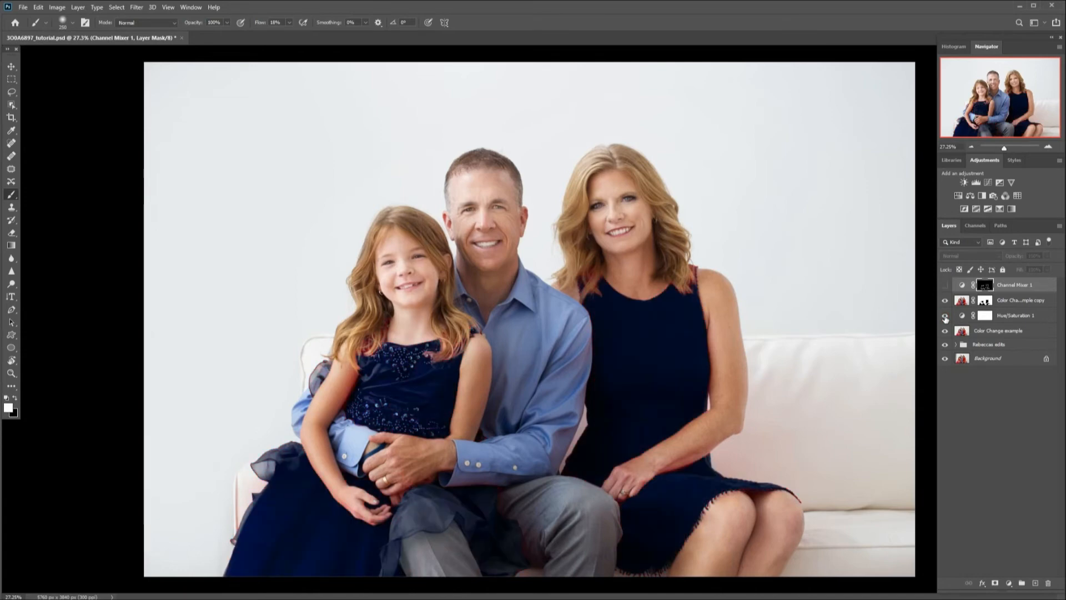
left_click(945, 285)
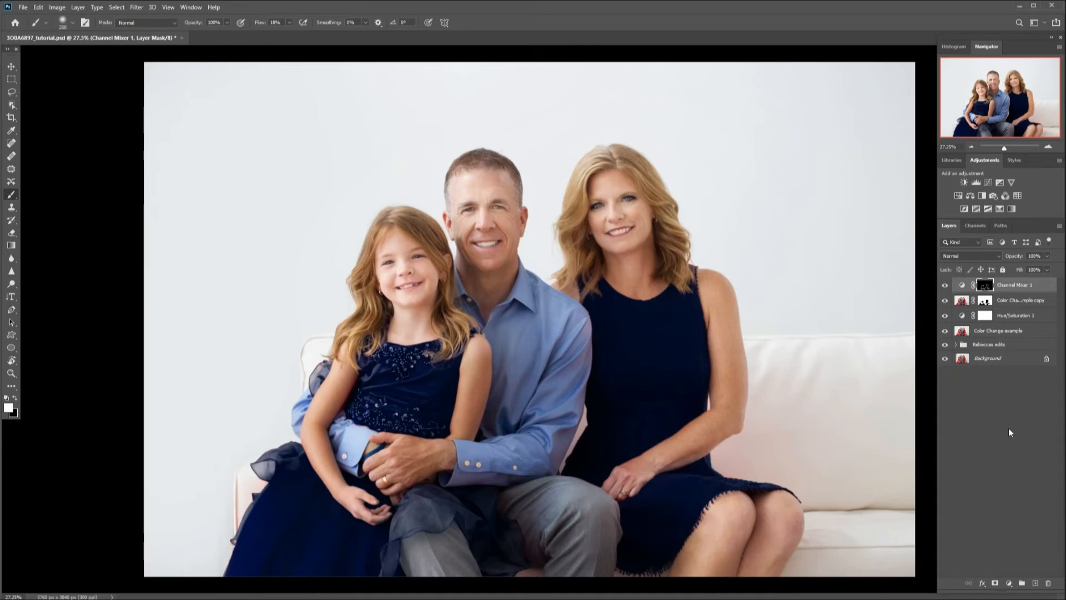
Create a new layer named couch and set its blend mode to Color.
left_click(1036, 584)
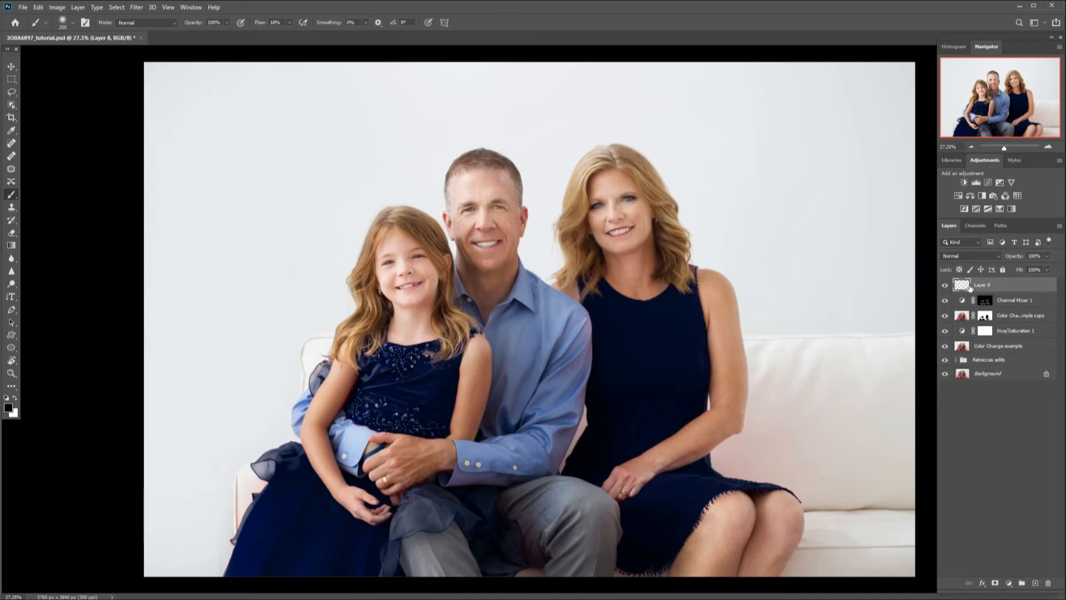
double_click(982, 286)
key("Return")
left_click(971, 254)
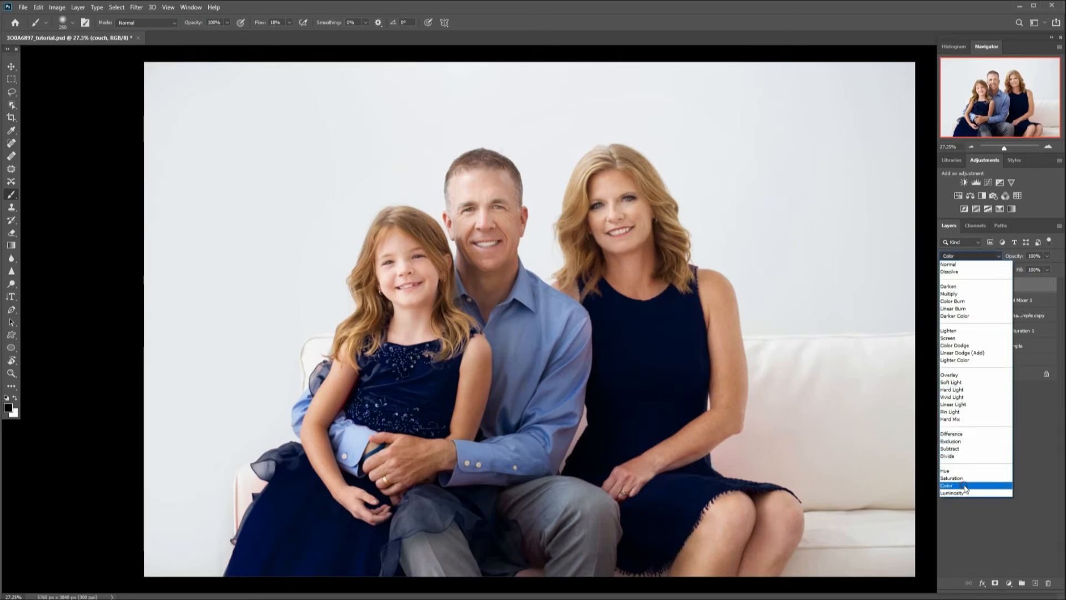
left_click(966, 485)
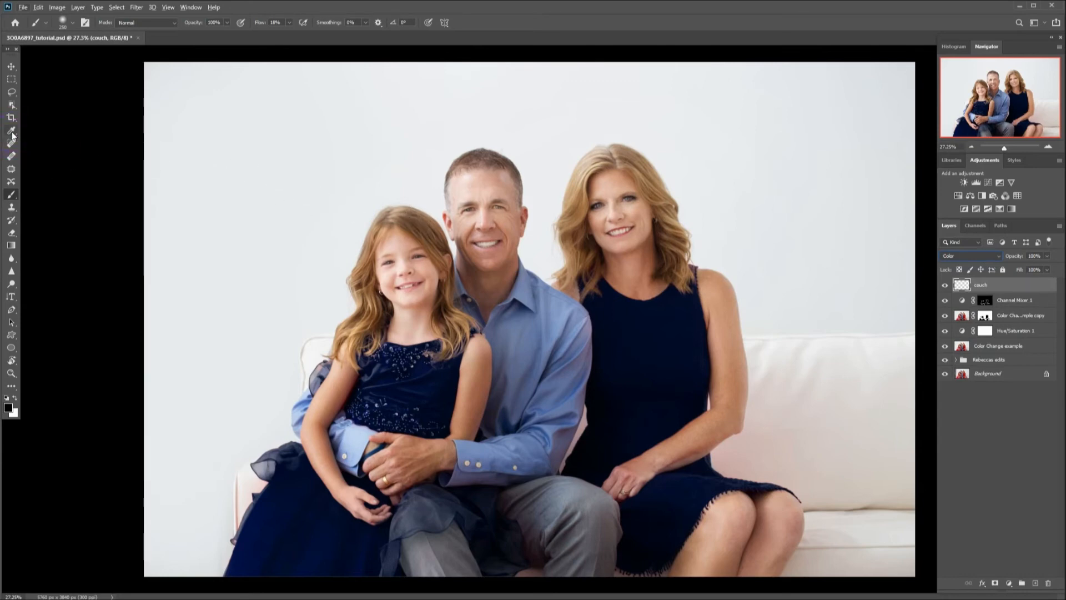
Sample the white couch colour and paint it over the reddish couch areas beside the mother.
left_click(884, 345, "alt")
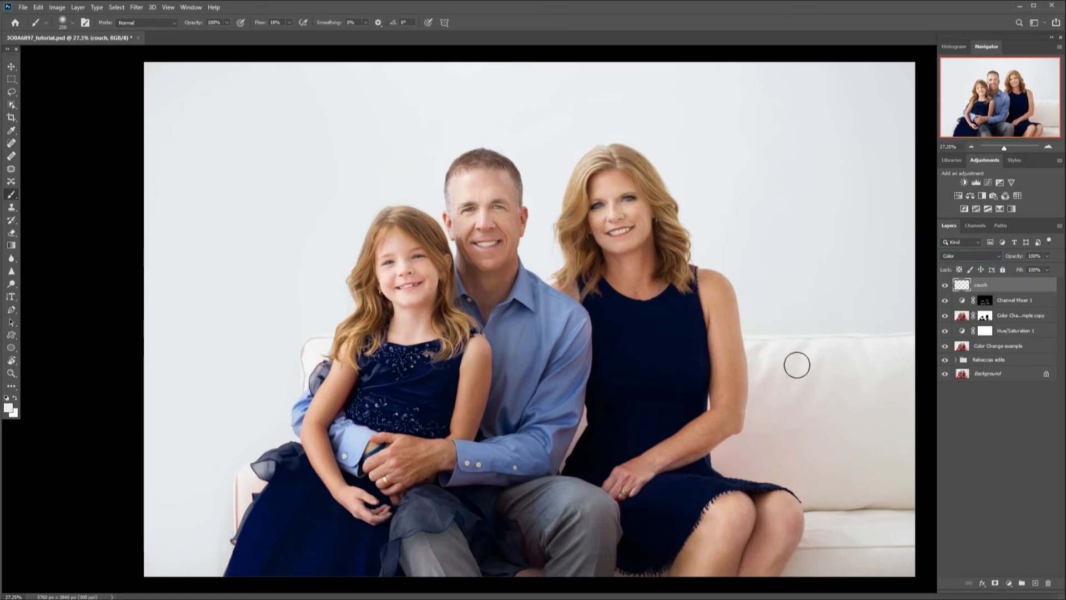
left_click(289, 22)
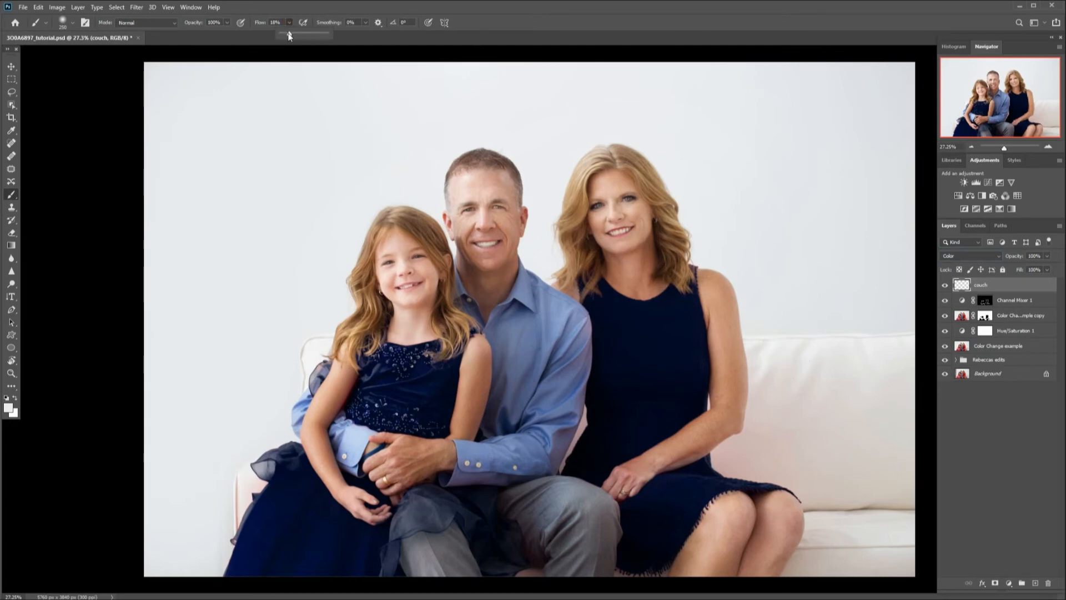
left_click_drag(289, 33, 287, 34)
mouse_move(822, 389)
left_mouse_down()
mouse_move(798, 416)
mouse_move(791, 397)
mouse_move(776, 432)
mouse_move(776, 406)
mouse_move(805, 435)
mouse_move(819, 406)
mouse_move(811, 440)
mouse_move(783, 414)
left_mouse_up()
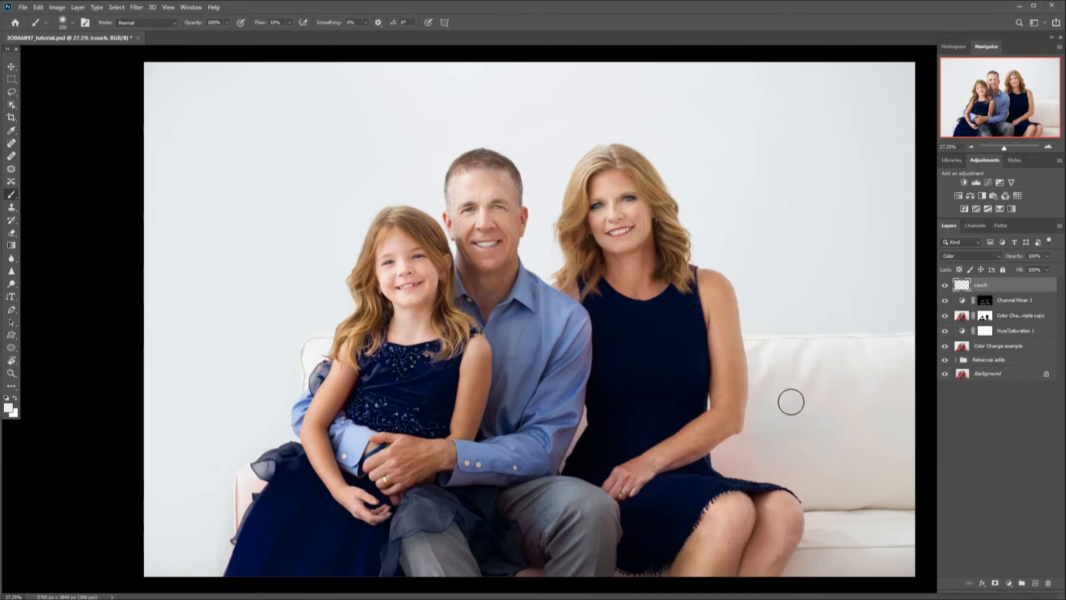
mouse_move(743, 453)
left_mouse_down()
mouse_move(750, 442)
mouse_move(739, 445)
mouse_move(735, 465)
mouse_move(787, 465)
mouse_move(815, 496)
left_mouse_up()
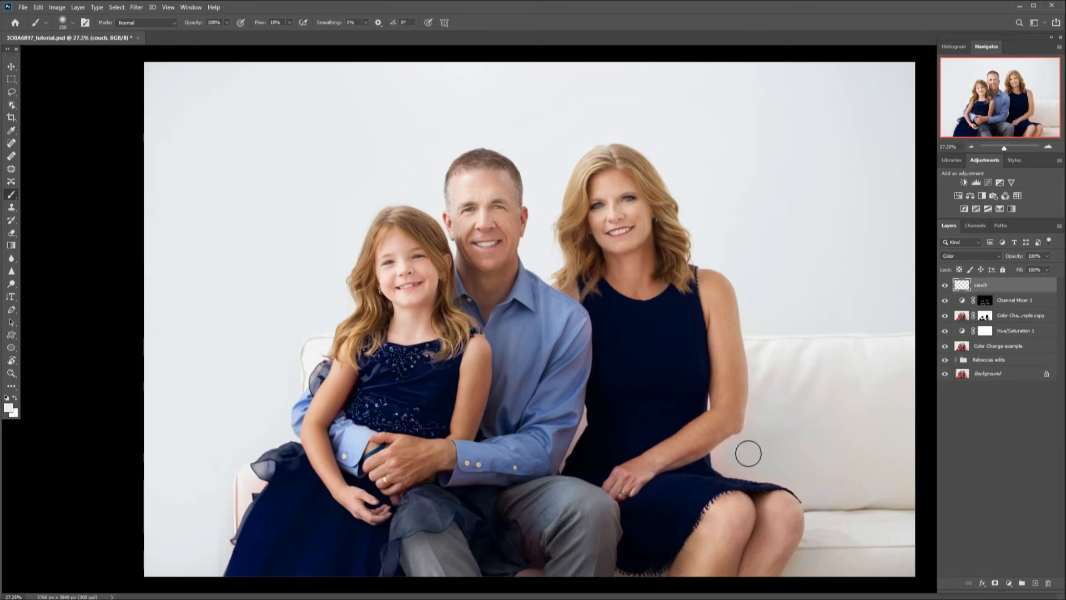
Resize the brush and paint the couch's lower edge below the legs.
key("bracketleft")
key("bracketleft")
key("bracketleft")
key("bracketleft")
key("bracketleft")
key("bracketleft")
key("bracketleft")
key("bracketright")
key("bracketright")
key("bracketright")
key("bracketleft")
key("bracketleft")
key("bracketleft")
key("bracketleft")
left_click(622, 569)
left_click(664, 567)
left_click(522, 575)
Enlarge the brush and paint the couch on the left beside the girl's dress.
key("bracketright")
key("bracketright")
key("bracketright")
key("bracketright")
mouse_move(232, 492)
left_mouse_down()
mouse_move(233, 524)
mouse_move(244, 501)
mouse_move(227, 546)
mouse_move(246, 472)
left_mouse_up()
mouse_move(309, 375)
left_mouse_down()
mouse_move(324, 339)
mouse_move(300, 381)
mouse_move(324, 331)
mouse_move(341, 336)
left_mouse_up()
Toggle the couch layer to compare, and touch up the couch beside the mother's arm.
left_click(945, 286)
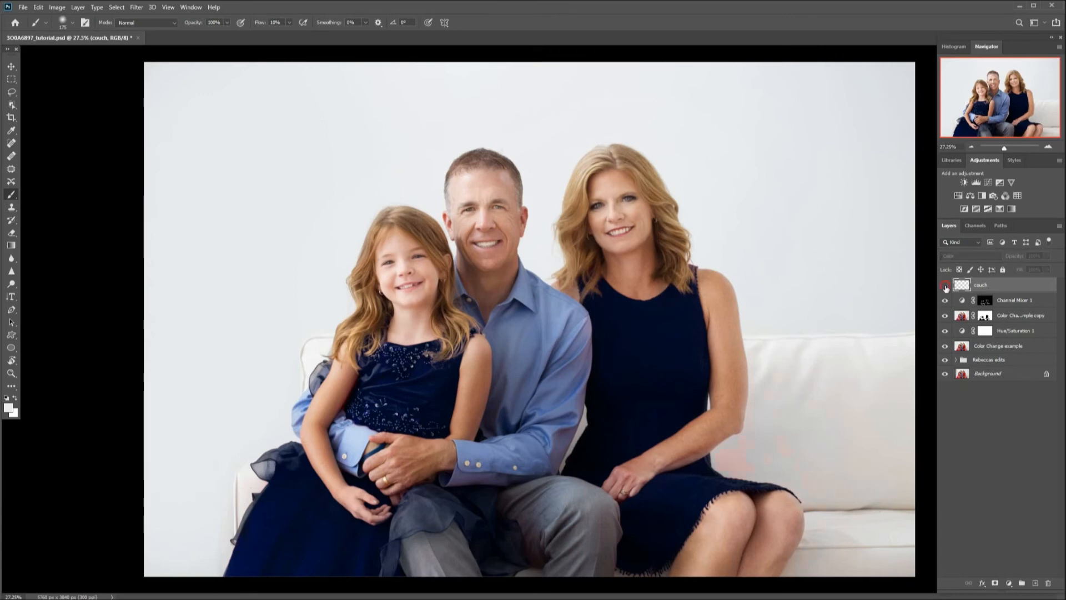
left_click(946, 286)
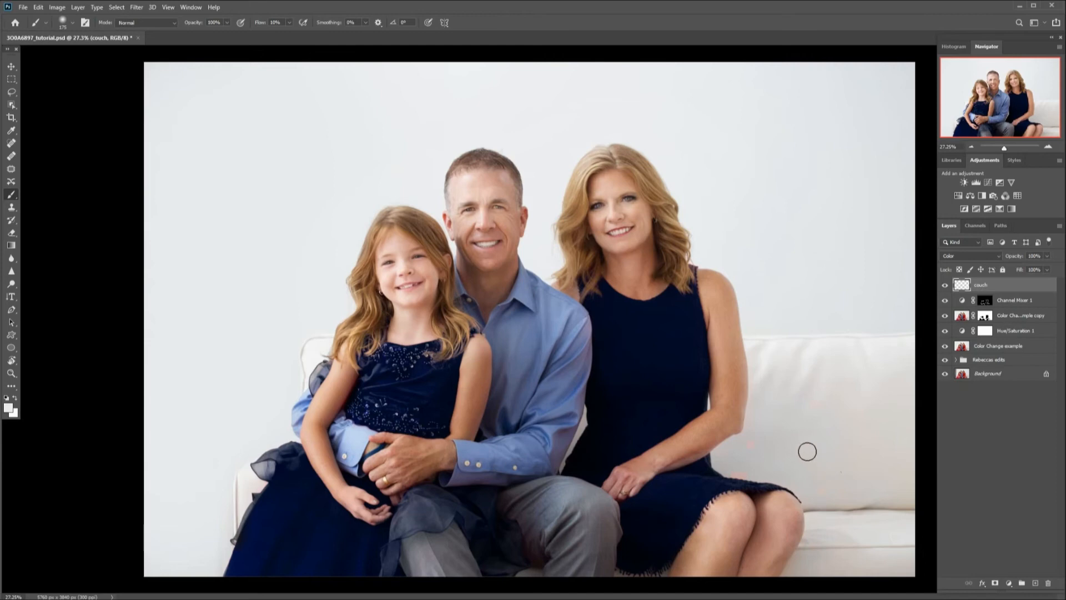
left_click_drag(759, 402, 754, 434)
left_click_drag(754, 434, 757, 407)
left_click(945, 286)
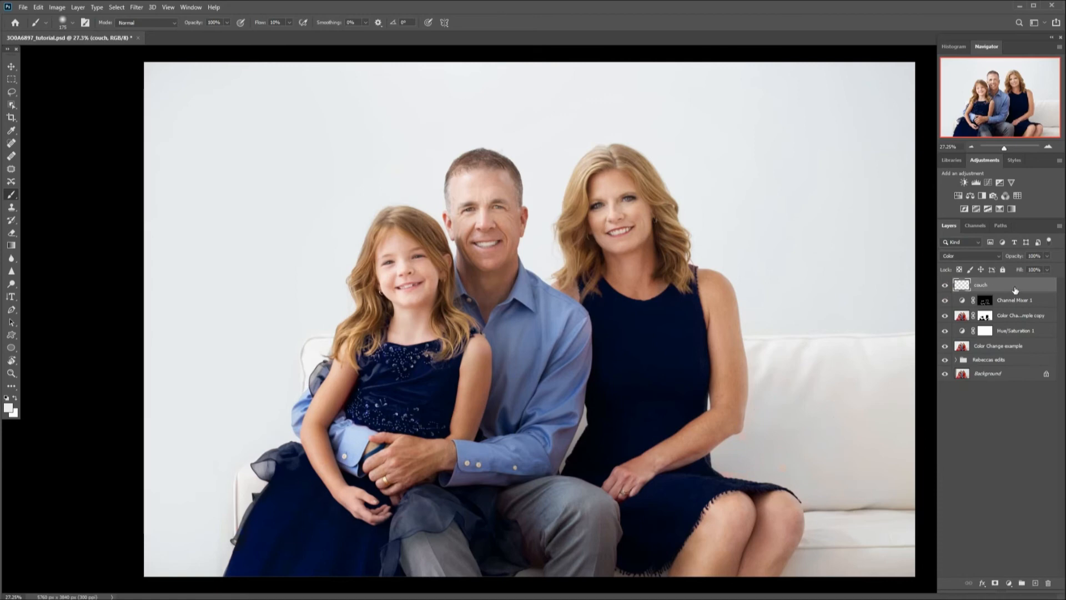
Add another new layer named dad.
left_click(1036, 583)
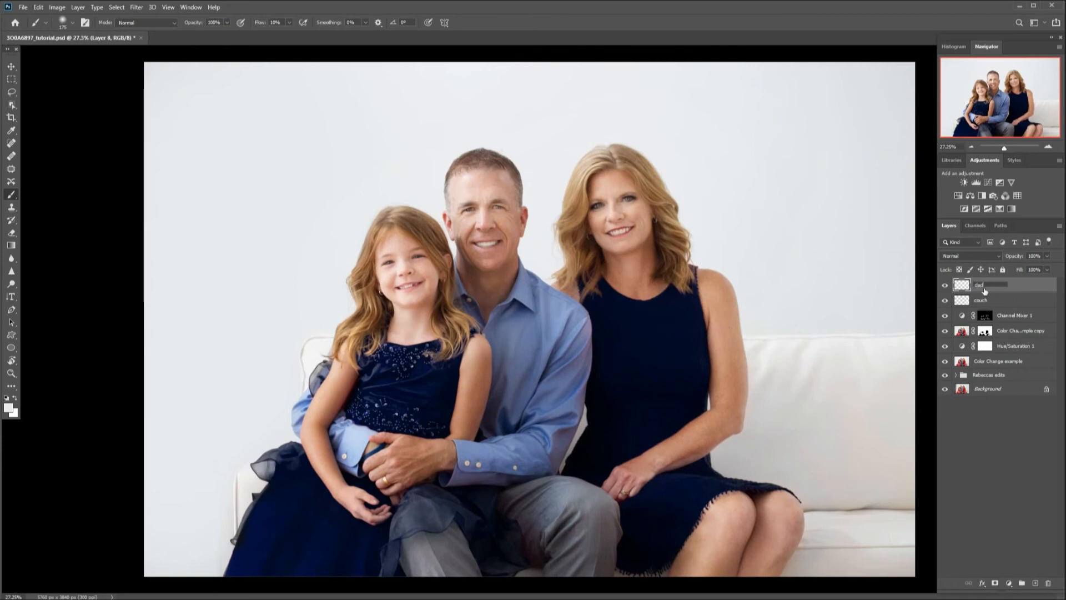
key("Return")
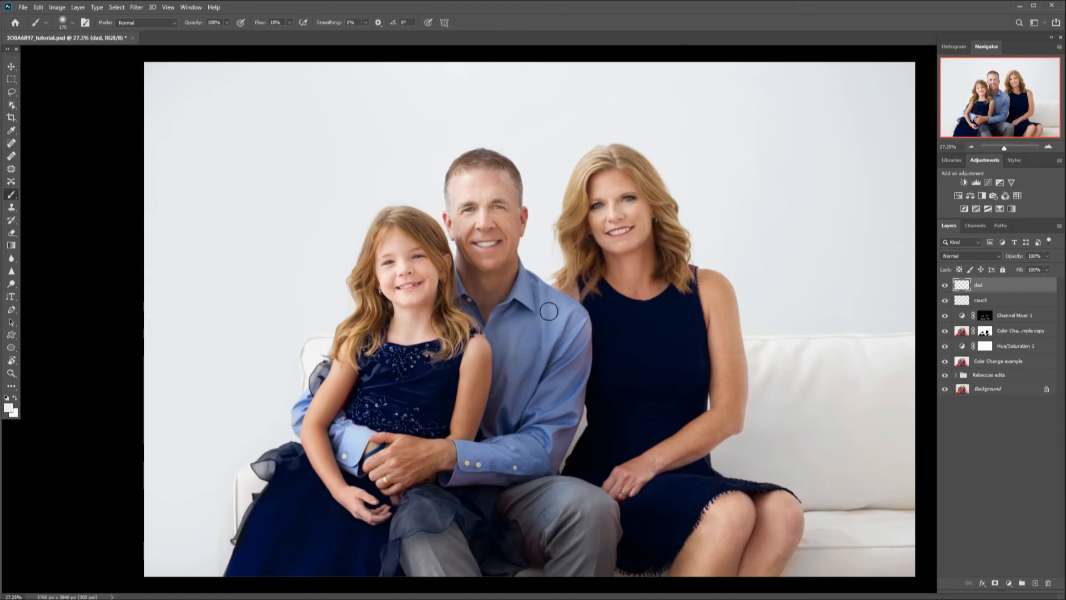
Sample the blue of the dad's shirt with the Eyedropper and brush it over the shirt beside the mother's arm.
left_click(11, 131)
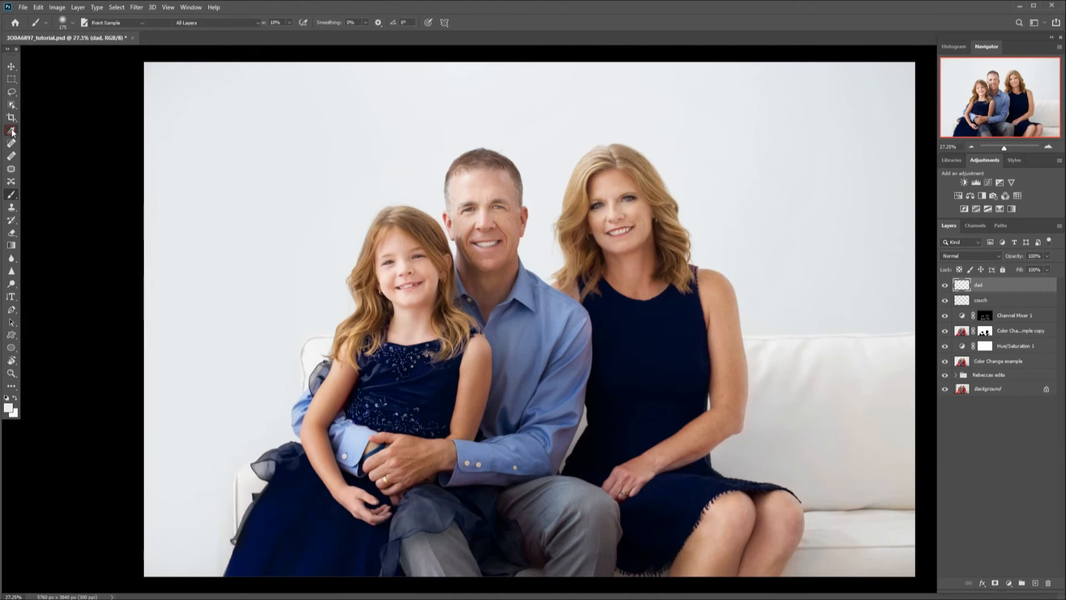
left_click(555, 316)
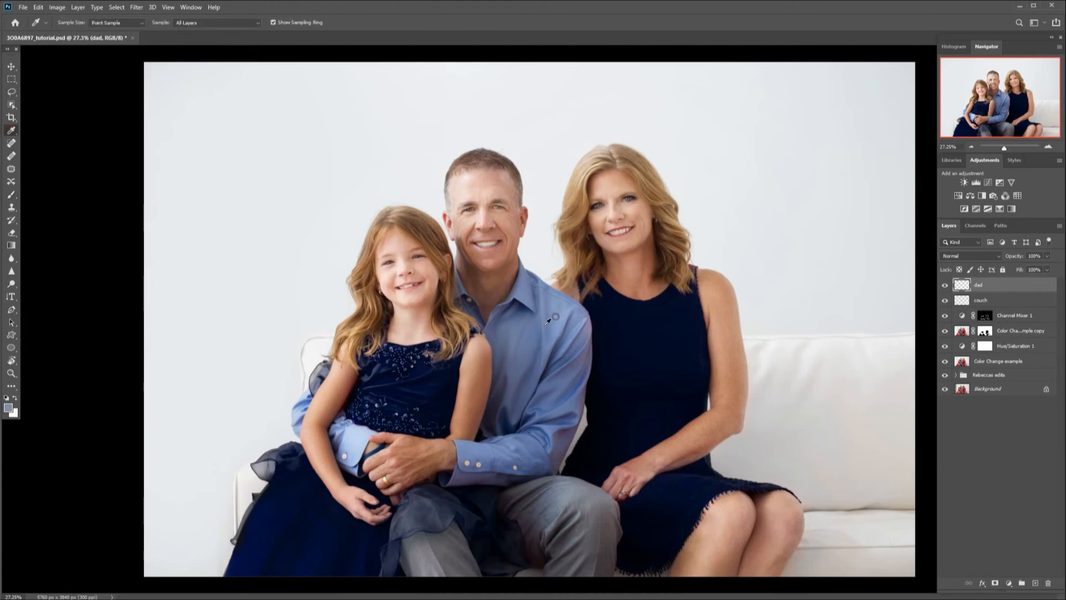
left_click(12, 194)
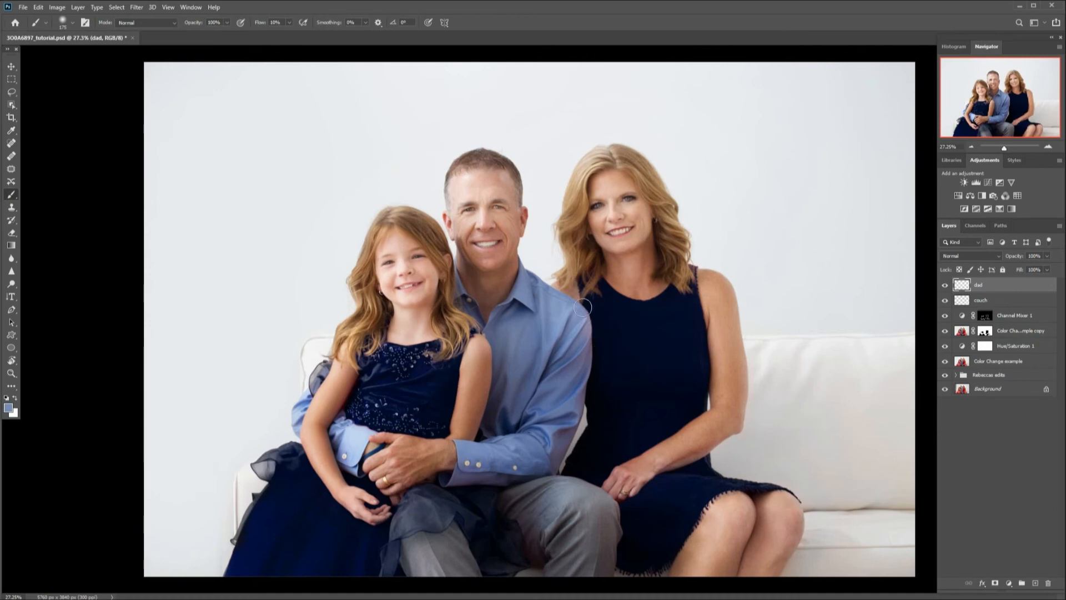
mouse_move(577, 316)
left_mouse_down()
mouse_move(583, 341)
mouse_move(582, 319)
mouse_move(577, 369)
mouse_move(581, 318)
mouse_move(567, 396)
mouse_move(576, 402)
mouse_move(548, 471)
mouse_move(564, 406)
left_mouse_up()
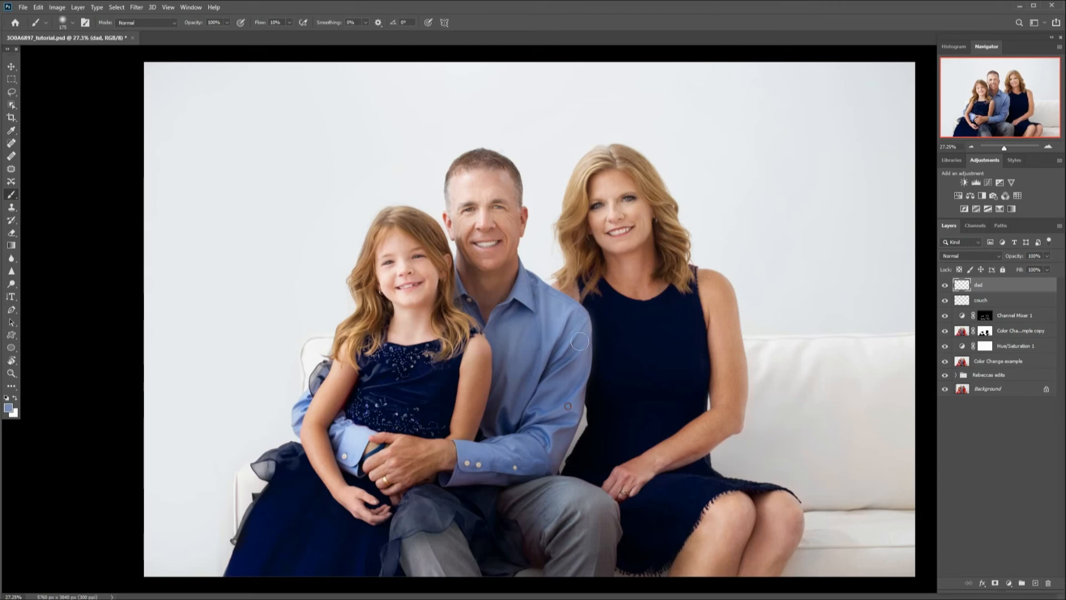
left_click_drag(578, 369, 563, 409)
Set the dad layer's blend mode to Color and toggle the layer to compare.
left_click(962, 256)
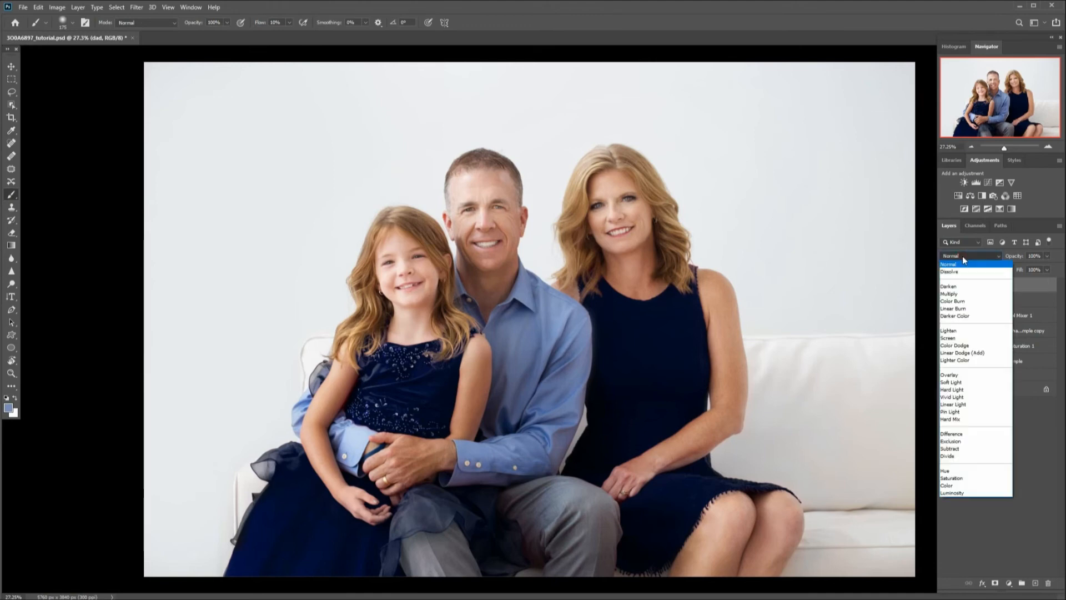
left_click(958, 486)
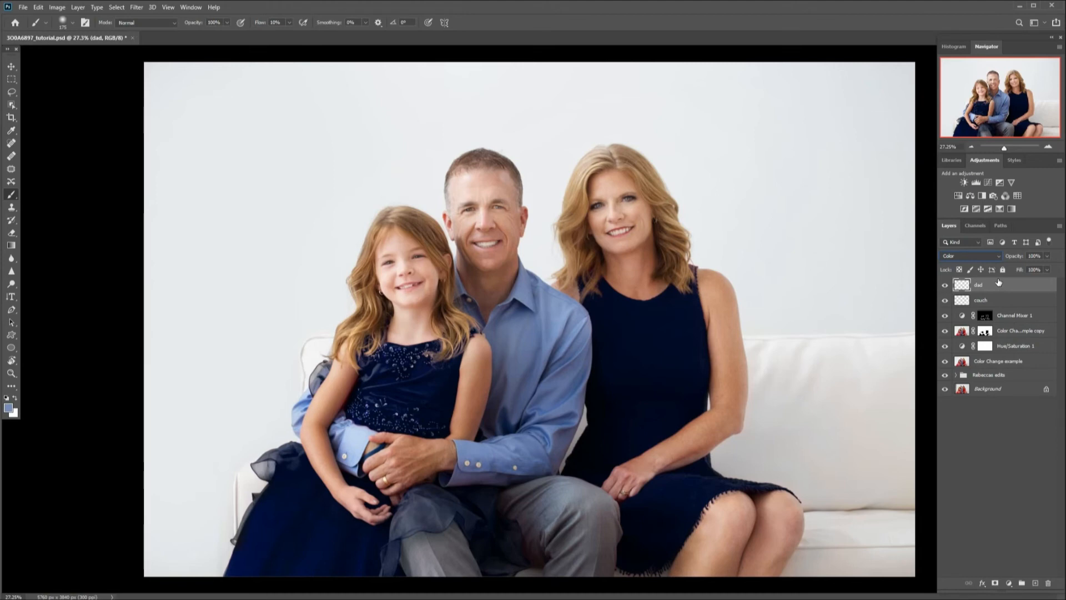
left_click(945, 286)
left_click(965, 285)
Paint the sampled blue over the dad's shirt front, sleeve and cuff to remove the red cast.
left_click_drag(566, 428, 548, 456)
mouse_move(464, 476)
left_mouse_down()
mouse_move(488, 479)
mouse_move(447, 482)
mouse_move(515, 473)
left_mouse_up()
left_click(501, 387, "alt")
left_click_drag(501, 344, 511, 367)
left_click(503, 390, "alt")
left_click_drag(506, 414, 512, 414)
mouse_move(510, 320)
left_mouse_down()
mouse_move(504, 342)
mouse_move(526, 288)
mouse_move(536, 308)
mouse_move(531, 294)
mouse_move(578, 318)
mouse_move(577, 380)
left_mouse_up()
mouse_move(571, 335)
left_mouse_down()
mouse_move(572, 392)
mouse_move(553, 456)
left_mouse_up()
left_click_drag(565, 398, 560, 412)
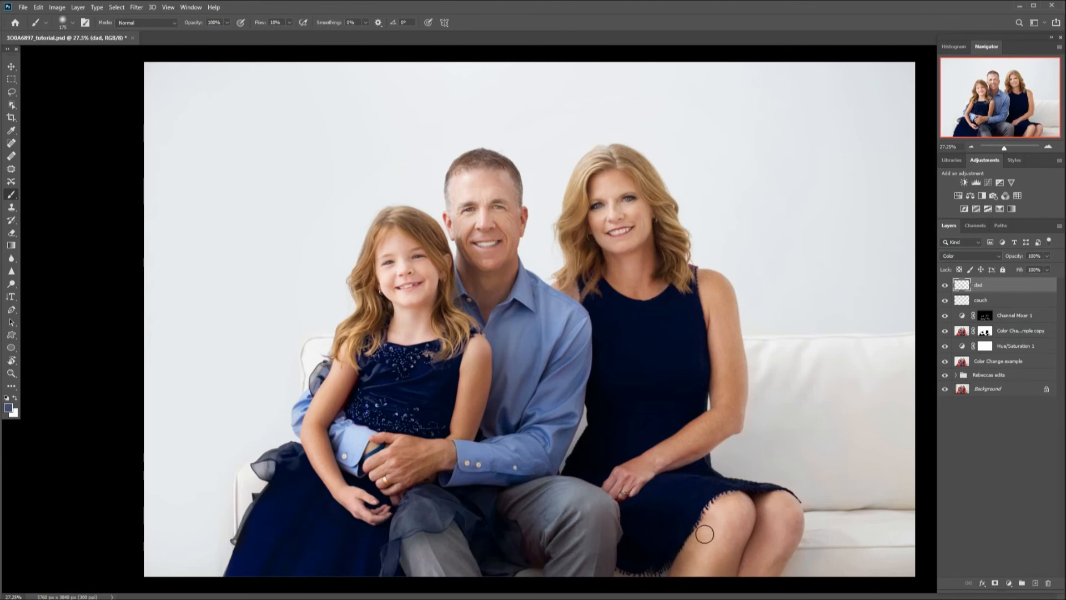
Sample the grey of the dad's trousers and paint it over the trousers' red-tinted areas.
key("alt")
left_click(599, 521, "alt")
mouse_move(514, 500)
left_mouse_down()
mouse_move(563, 502)
mouse_move(560, 487)
mouse_move(557, 536)
left_mouse_up()
mouse_move(571, 515)
left_mouse_down()
mouse_move(556, 536)
mouse_move(570, 551)
mouse_move(565, 592)
mouse_move(600, 554)
left_mouse_up()
mouse_move(410, 546)
left_mouse_down()
mouse_move(457, 561)
mouse_move(470, 585)
mouse_move(491, 557)
left_mouse_up()
Sample a skin tone from the dad's neck, toggle the dad layer to compare, and save the document.
left_click(506, 278, "alt")
left_click(945, 286)
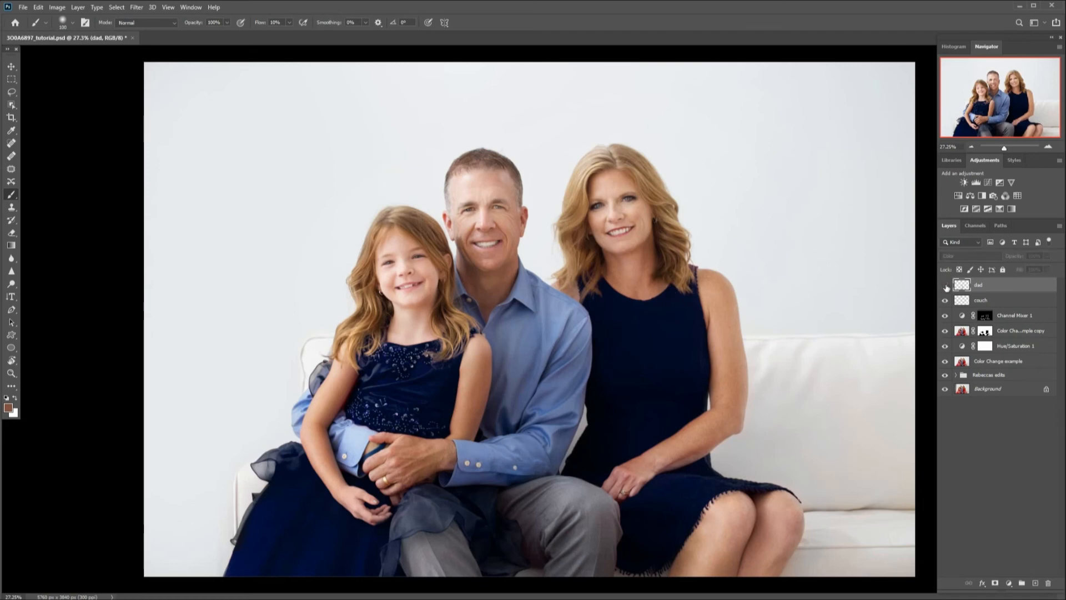
left_click(945, 285)
left_click(946, 285)
left_click(945, 286)
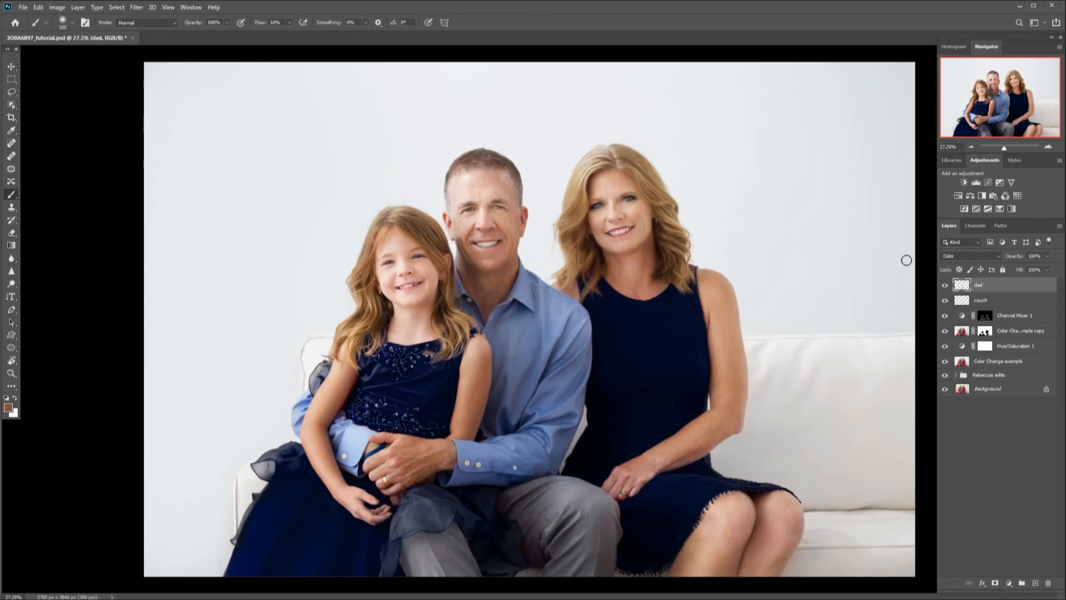
left_click(22, 8)
left_click(53, 114)
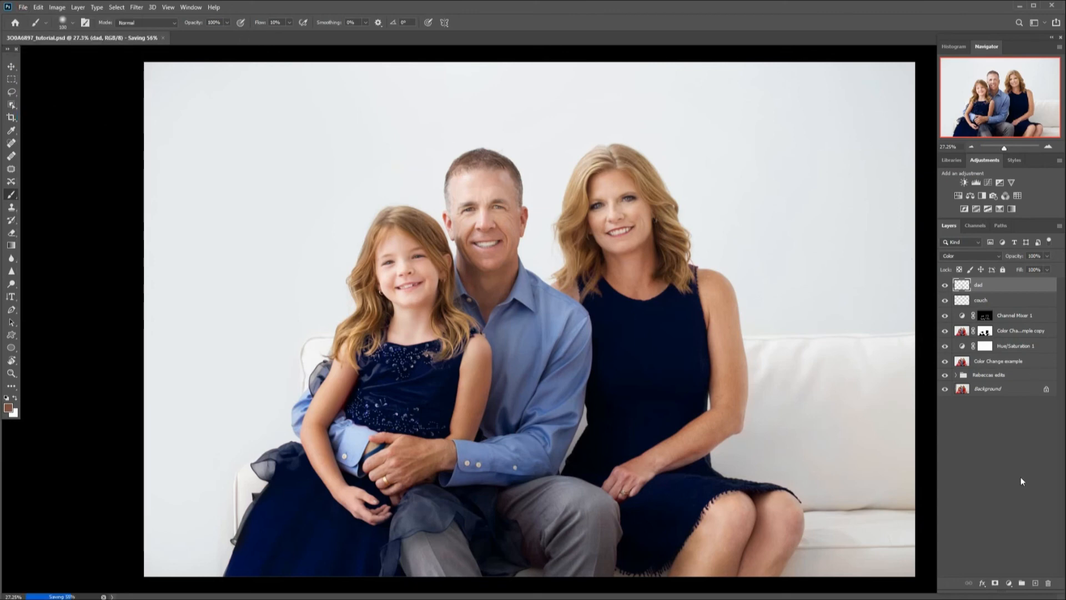
Add a new layer named mom and set its blend mode to Color.
left_click(1036, 583)
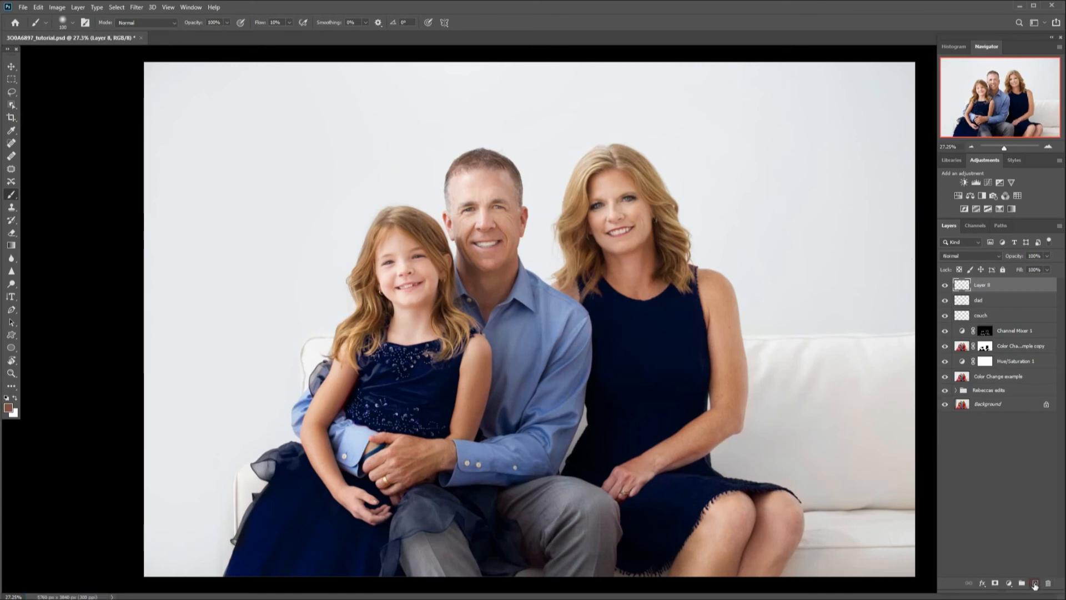
double_click(982, 286)
key("Return")
left_click(964, 256)
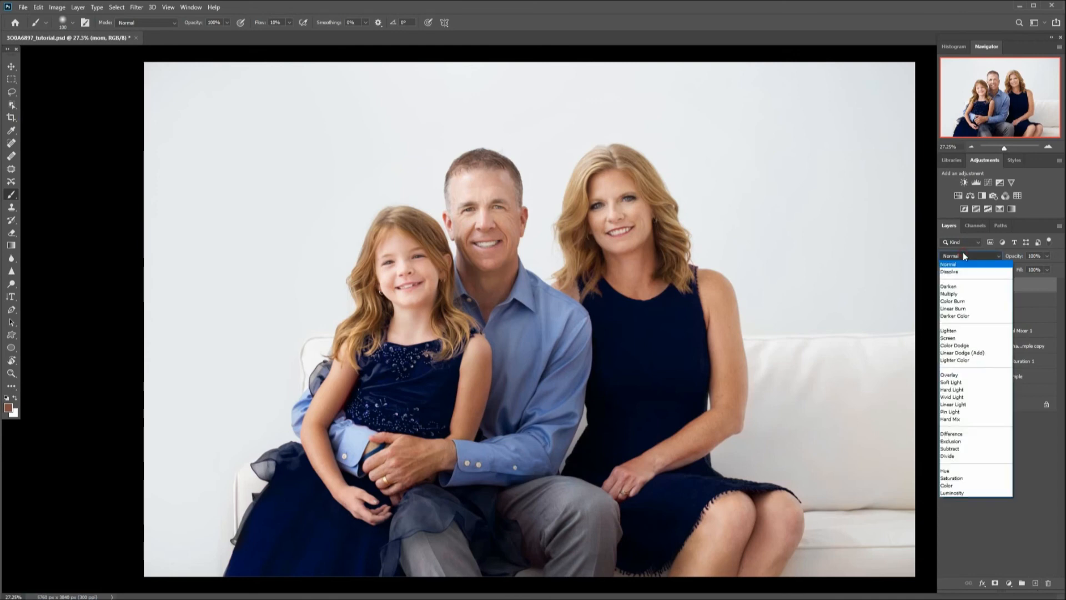
left_click(972, 487)
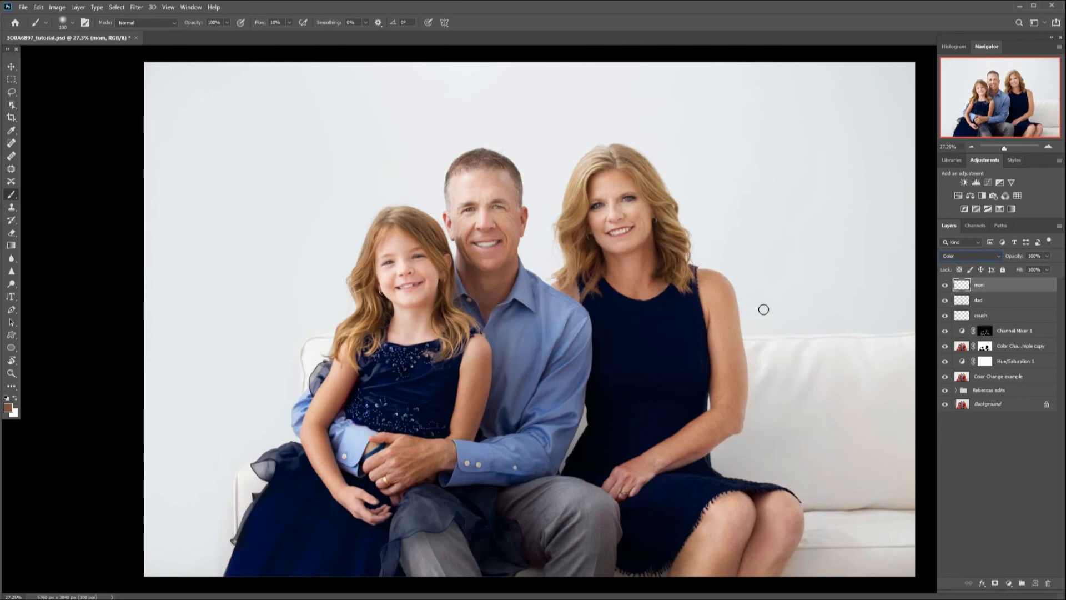
Sample a skin tone from the mom's arm and paint it over her arm and shoulder to remove the red cast.
key("alt")
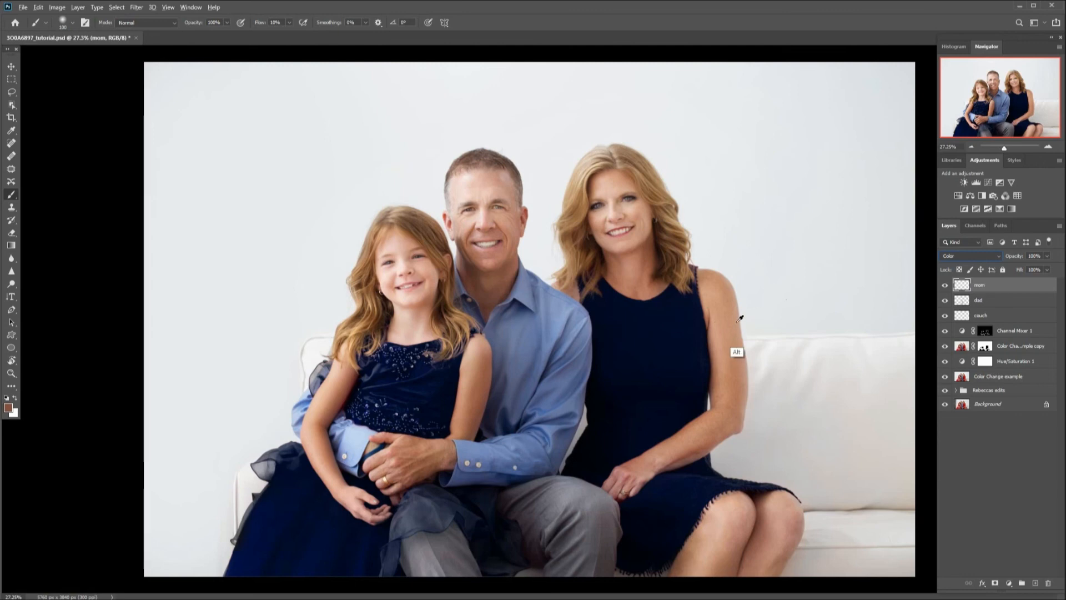
left_click(737, 319, "alt")
left_click(277, 23)
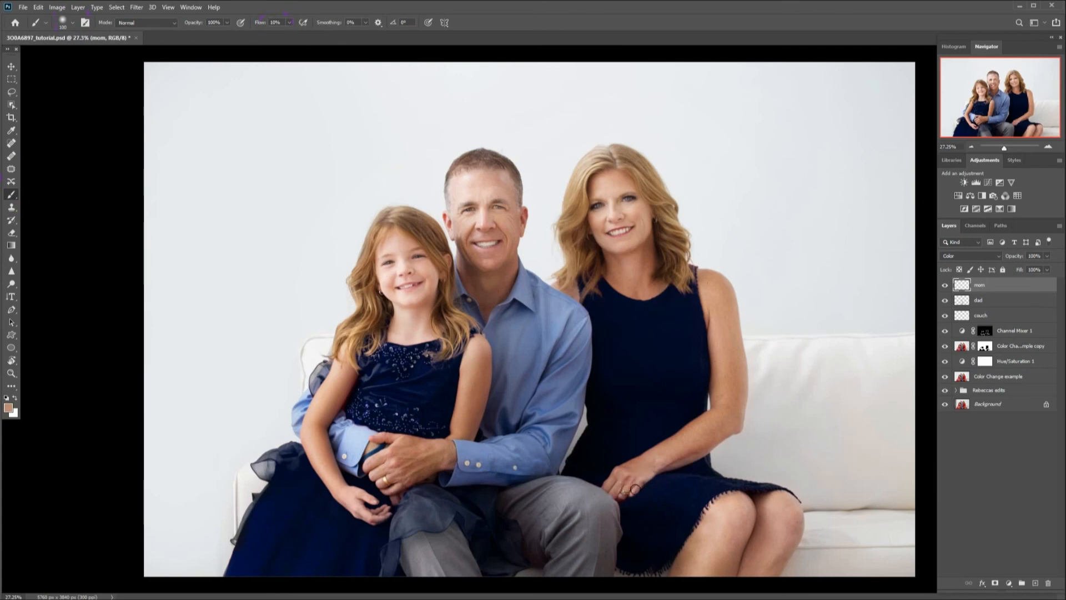
key("[")
key("[")
key("bracketleft")
key("bracketleft")
mouse_move(632, 486)
left_mouse_down()
mouse_move(658, 461)
mouse_move(655, 470)
mouse_move(713, 447)
left_mouse_up()
left_click_drag(724, 434, 726, 428)
left_click_drag(665, 467, 717, 431)
key("bracketright")
left_click(690, 437, "alt")
Sample a skin tone from the mom's leg and paint it over her knees and legs.
left_click(715, 543, "alt")
mouse_move(726, 506)
left_mouse_down()
mouse_move(691, 551)
mouse_move(702, 546)
left_mouse_up()
left_click(777, 567, "alt")
mouse_move(753, 522)
left_mouse_down()
mouse_move(748, 500)
mouse_move(745, 519)
mouse_move(727, 514)
left_mouse_up()
Sample a skin tone from the mom's neck and paint it over her neck, chest and shoulder.
left_click(625, 282, "alt")
mouse_move(625, 278)
left_mouse_down()
mouse_move(645, 293)
mouse_move(664, 284)
mouse_move(641, 290)
left_mouse_up()
left_click_drag(650, 242, 650, 288)
mouse_move(648, 236)
left_mouse_down()
mouse_move(642, 281)
mouse_move(616, 278)
mouse_move(658, 287)
left_mouse_up()
left_click_drag(705, 286, 701, 276)
Add a new layer on top and name it daughter.
left_click(1036, 583)
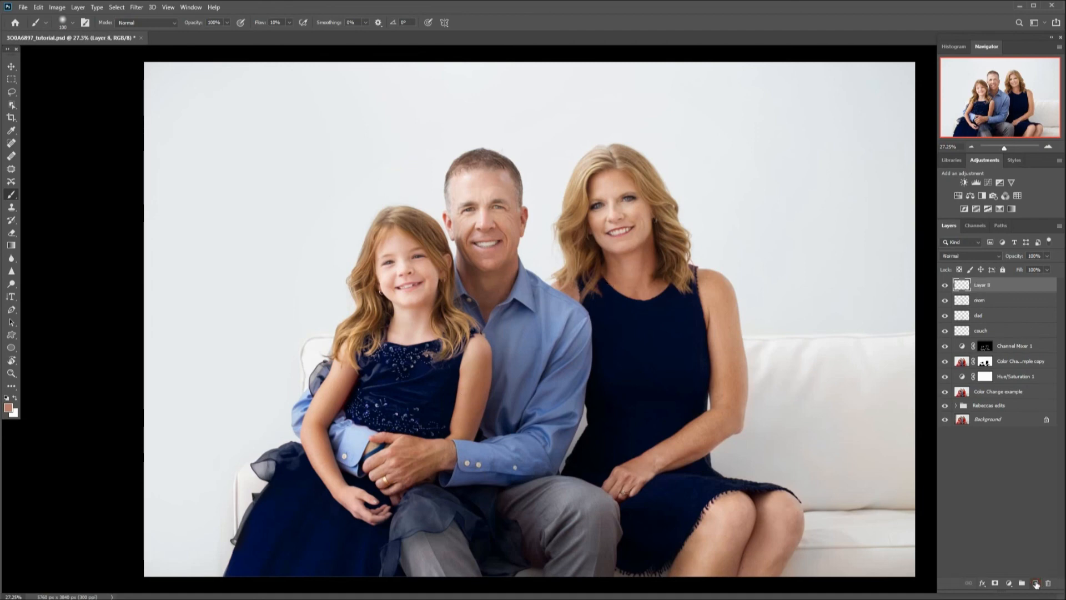
double_click(984, 285)
key("Return")
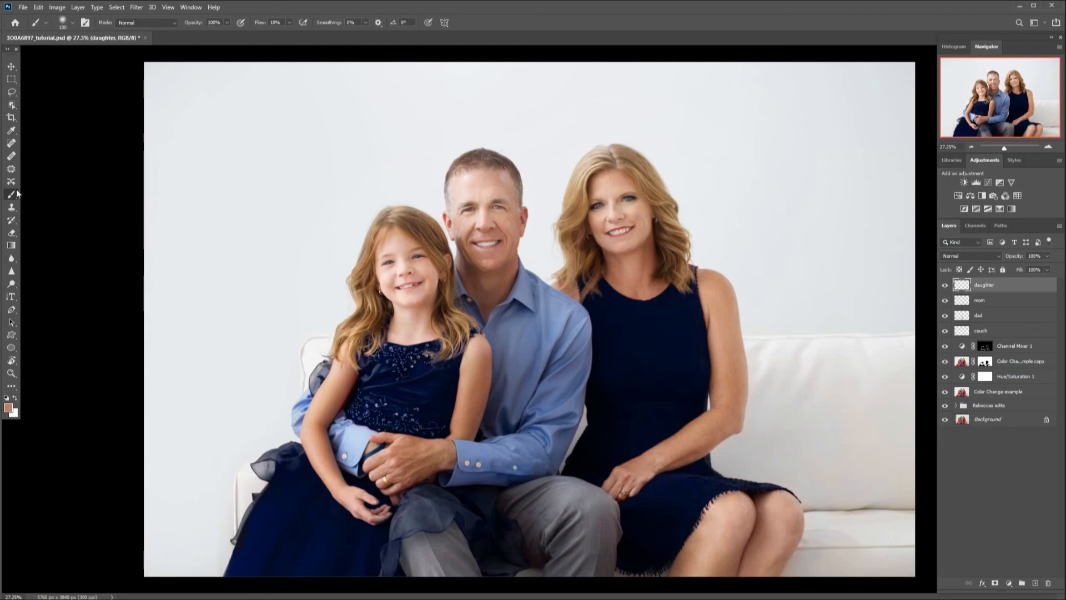
Sample a skin tone from the daughter's arm with the Eyedropper and return to the Brush tool.
left_click(15, 130)
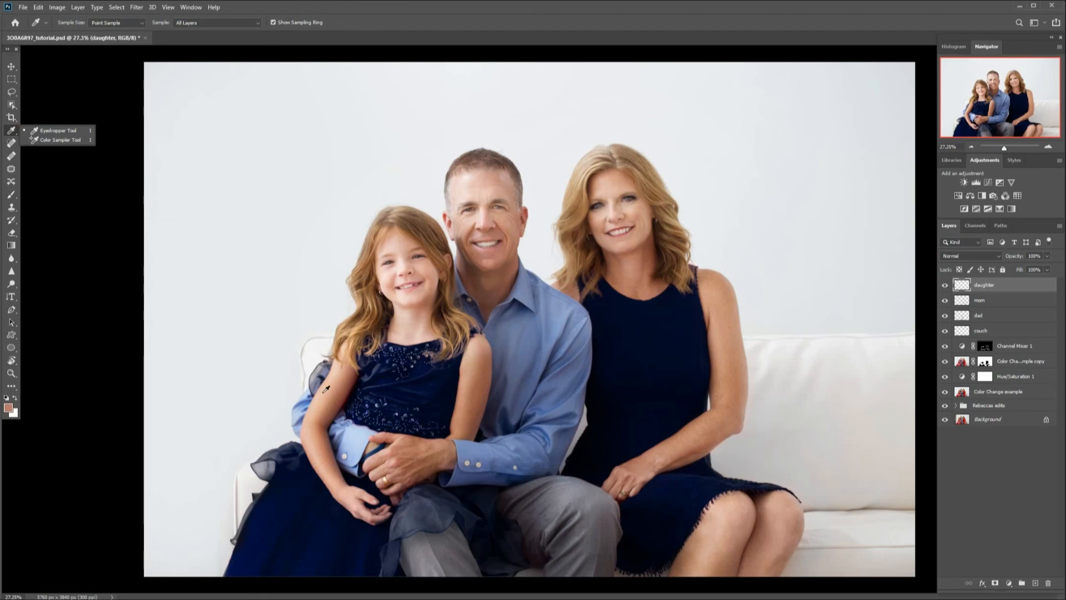
left_click(327, 391)
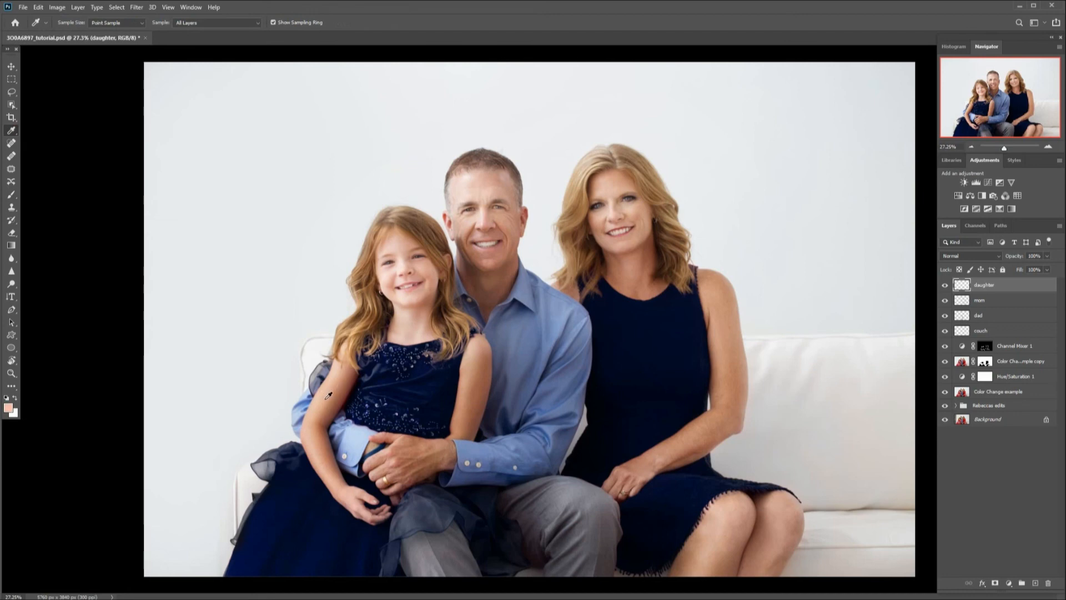
left_click(11, 194)
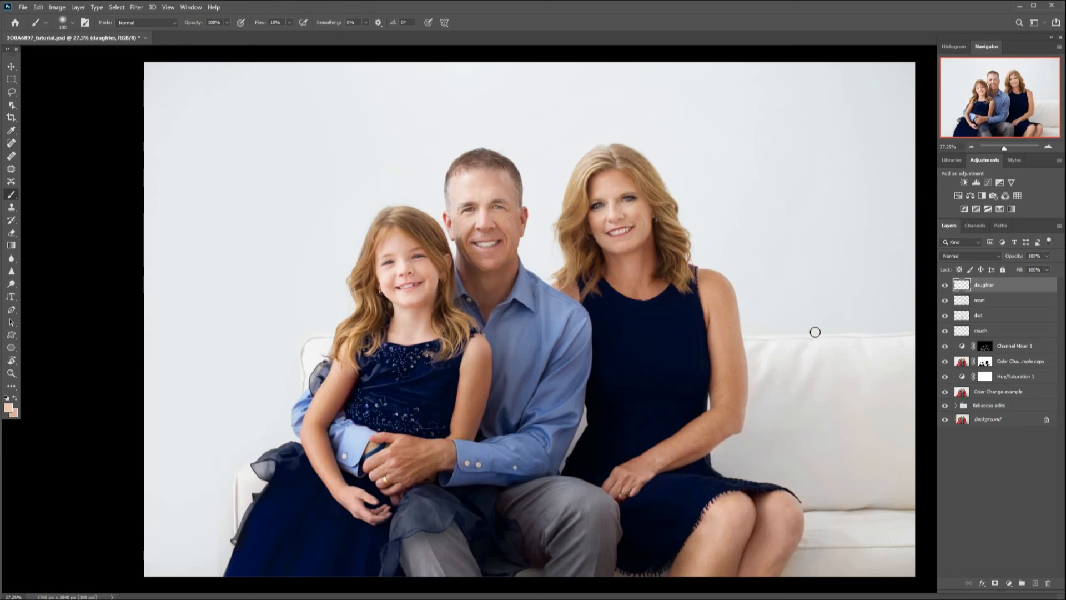
Set the daughter layer's blend mode to Color.
left_click(955, 255)
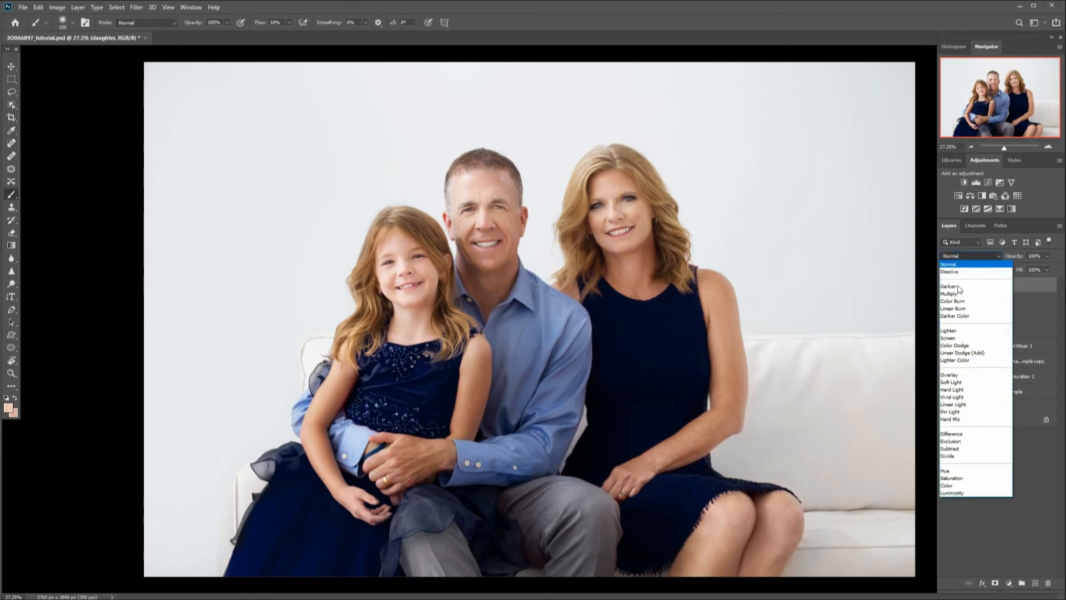
left_click(948, 486)
left_click(948, 479)
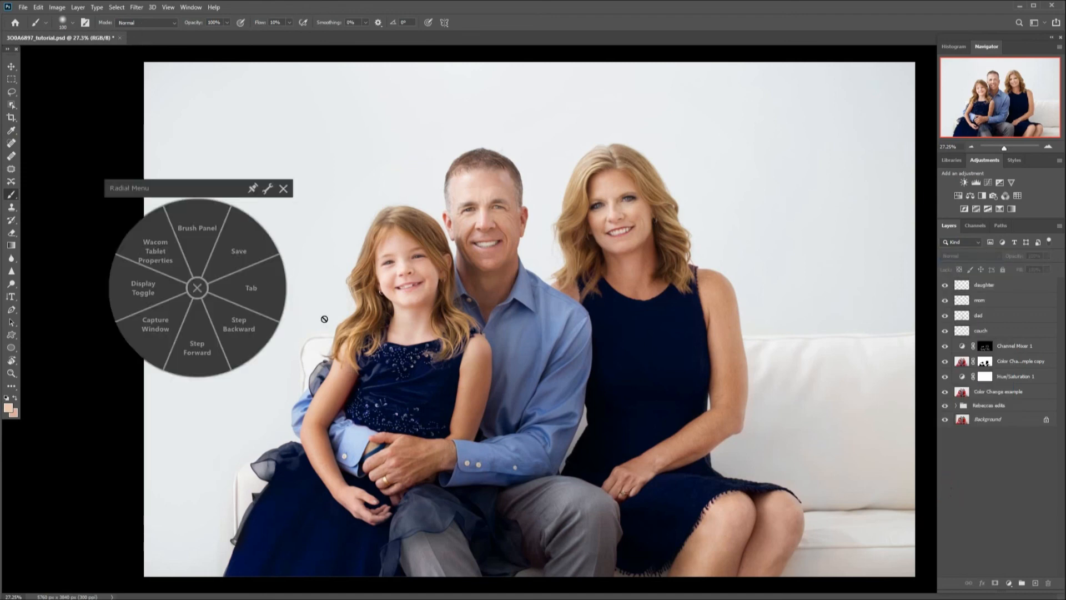
left_click(197, 288)
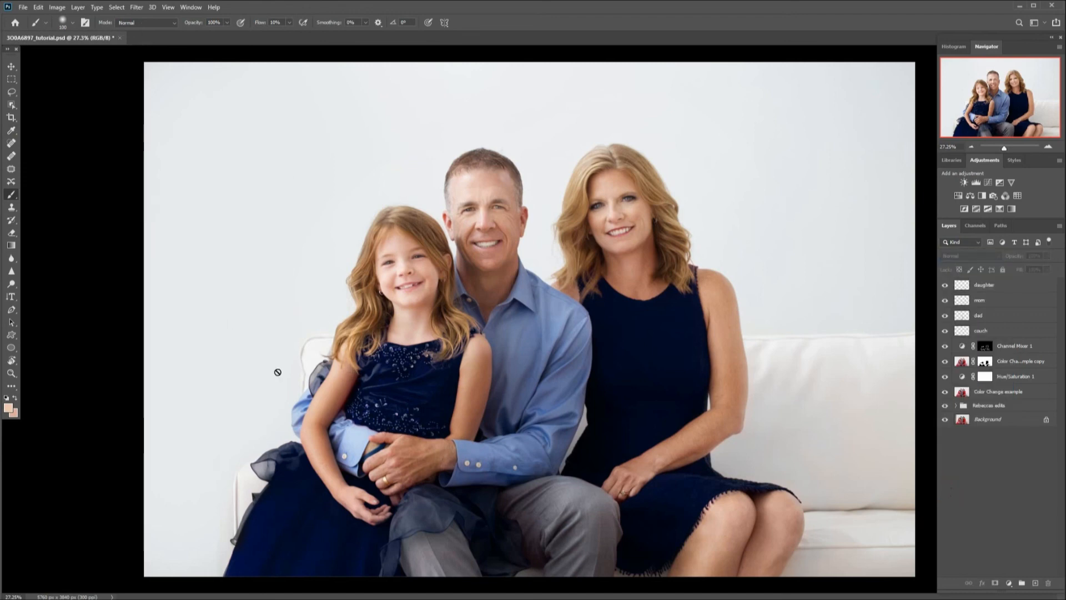
left_click(1003, 285)
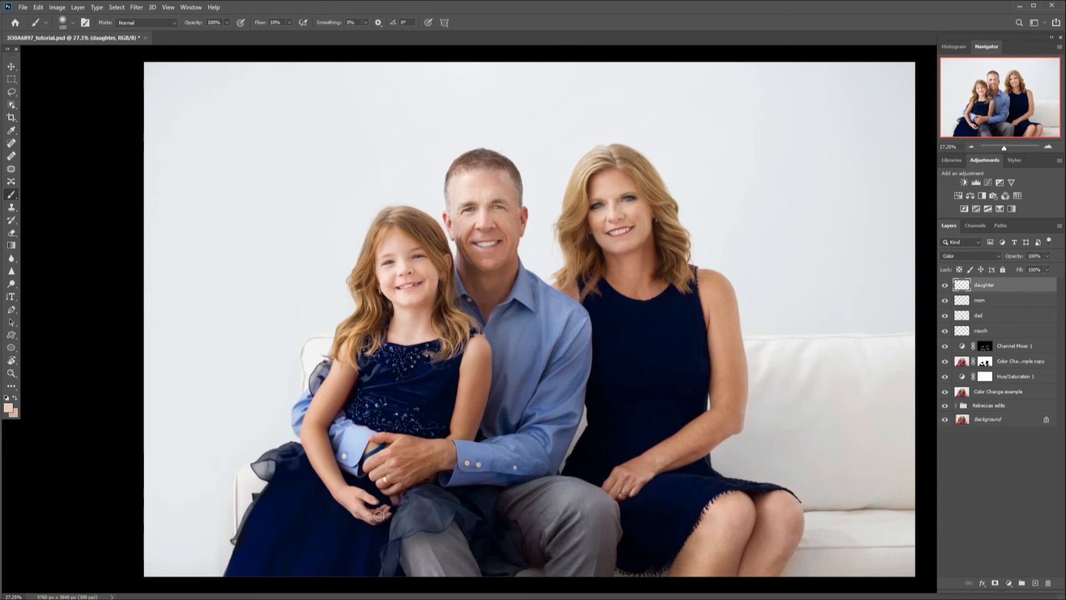
Paint sampled skin tones over the daughter's arms and hands to remove the red cast.
key("bracketleft")
key("bracketright")
left_click_drag(390, 513, 379, 518)
key("alt")
left_click(473, 366, "alt")
key("alt")
left_click(438, 454, "alt")
mouse_move(396, 499)
left_mouse_down()
mouse_move(420, 472)
mouse_move(445, 478)
mouse_move(432, 486)
mouse_move(419, 479)
mouse_move(456, 463)
mouse_move(384, 478)
mouse_move(378, 441)
left_mouse_up()
left_click(379, 473)
Toggle the daughter layer's visibility to compare the correction.
left_click(944, 285)
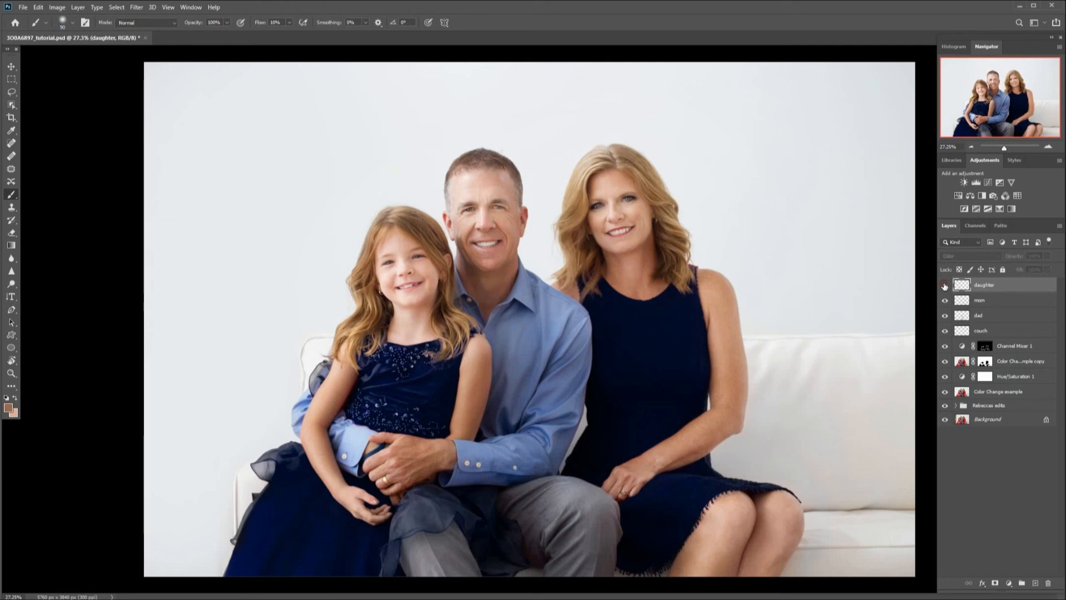
left_click(945, 285)
left_click(945, 285)
left_click(945, 285)
Group the selected correction layers into a new group named color corrections.
right_click(1021, 379)
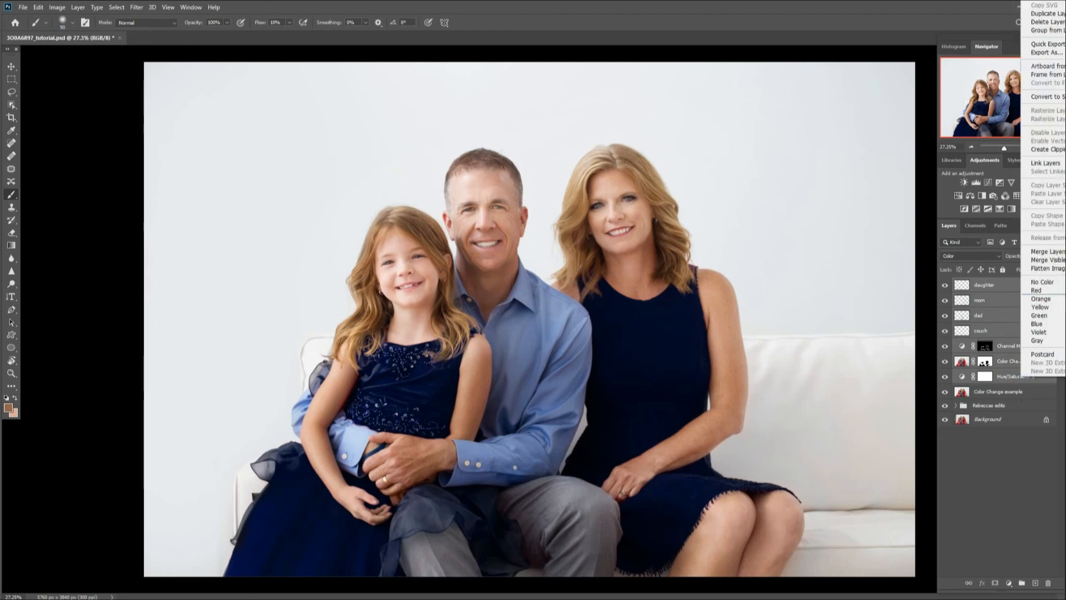
left_click(1050, 31)
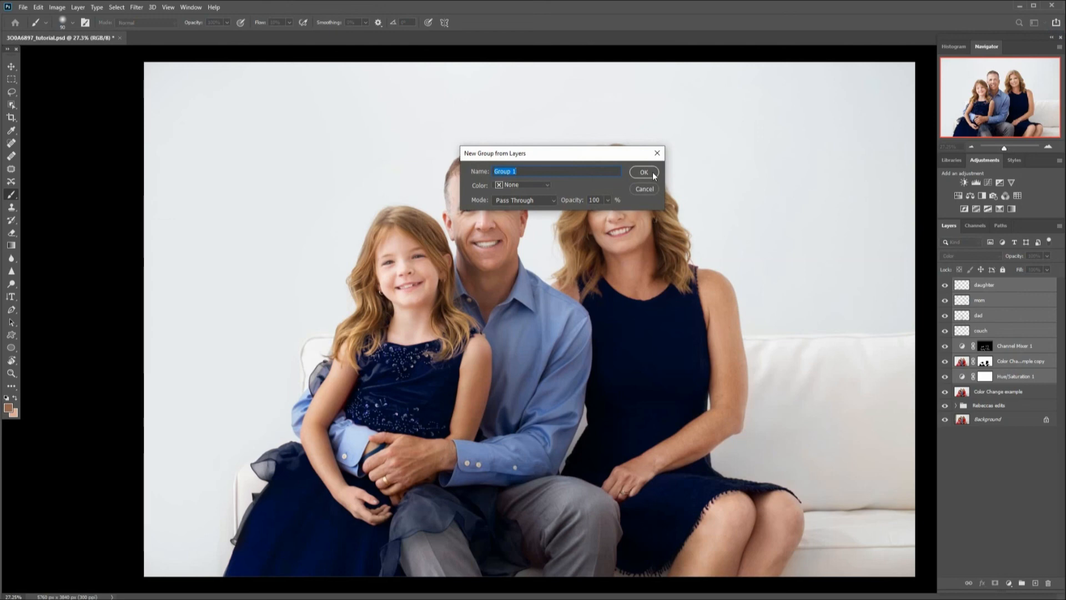
type("color corrections")
left_click(652, 171)
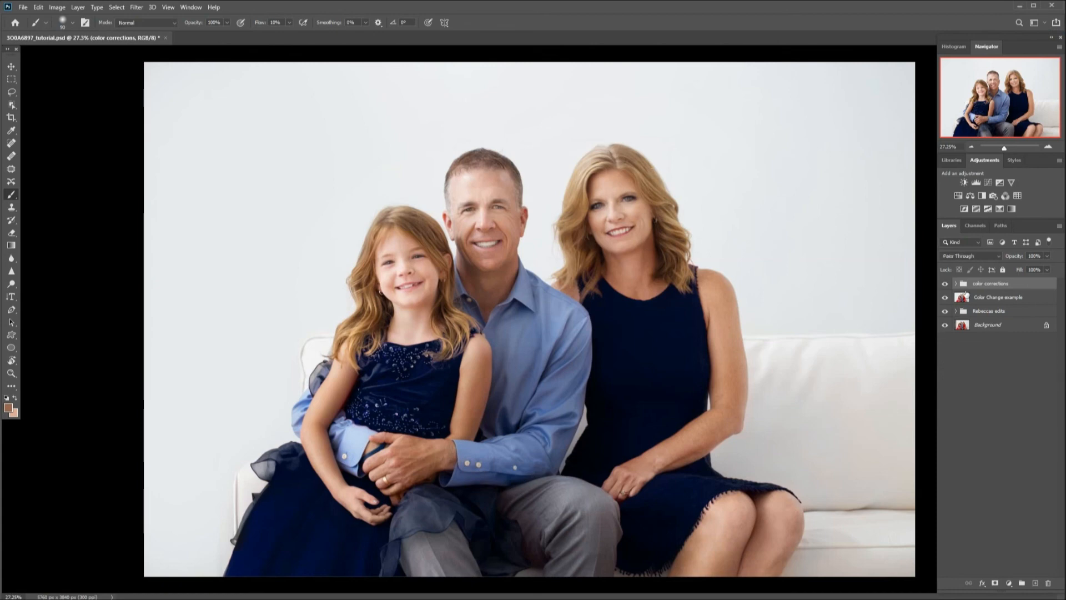
Toggle the color corrections group's visibility to compare before and after.
left_click(945, 284)
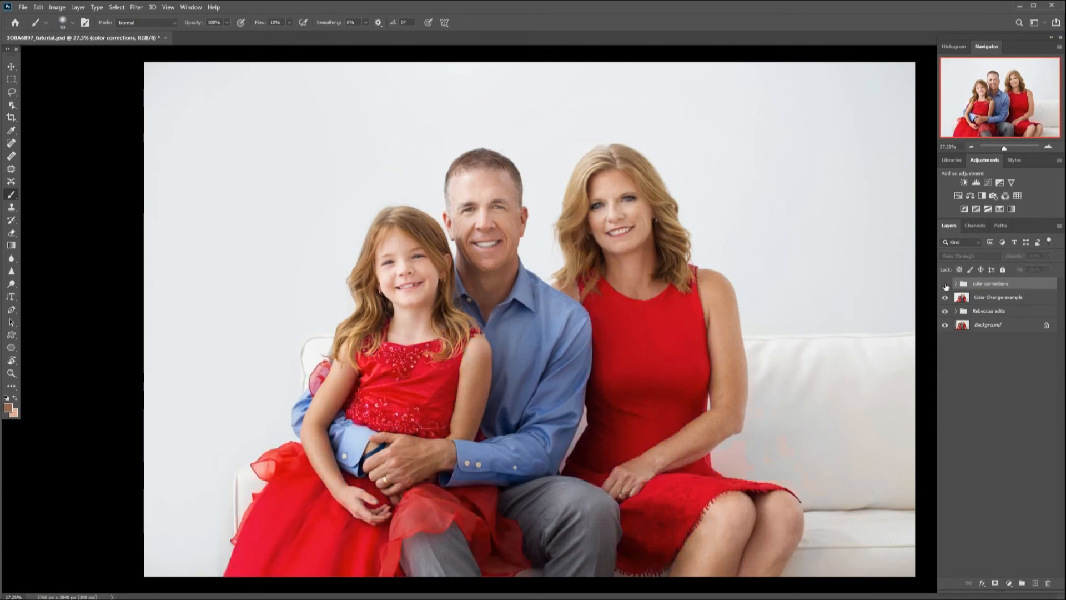
left_click(945, 285)
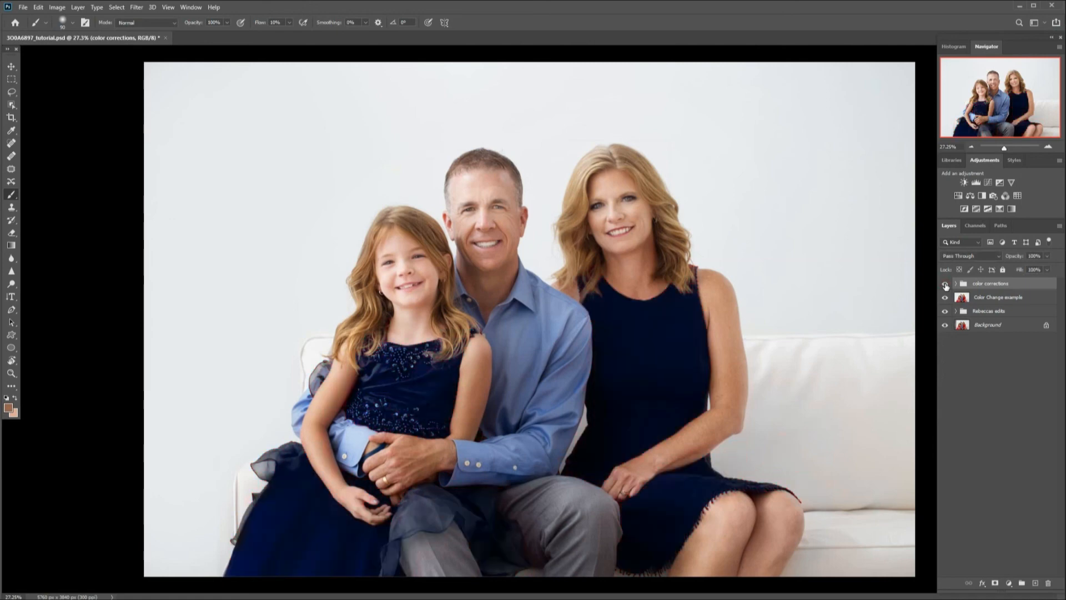
left_click(946, 285)
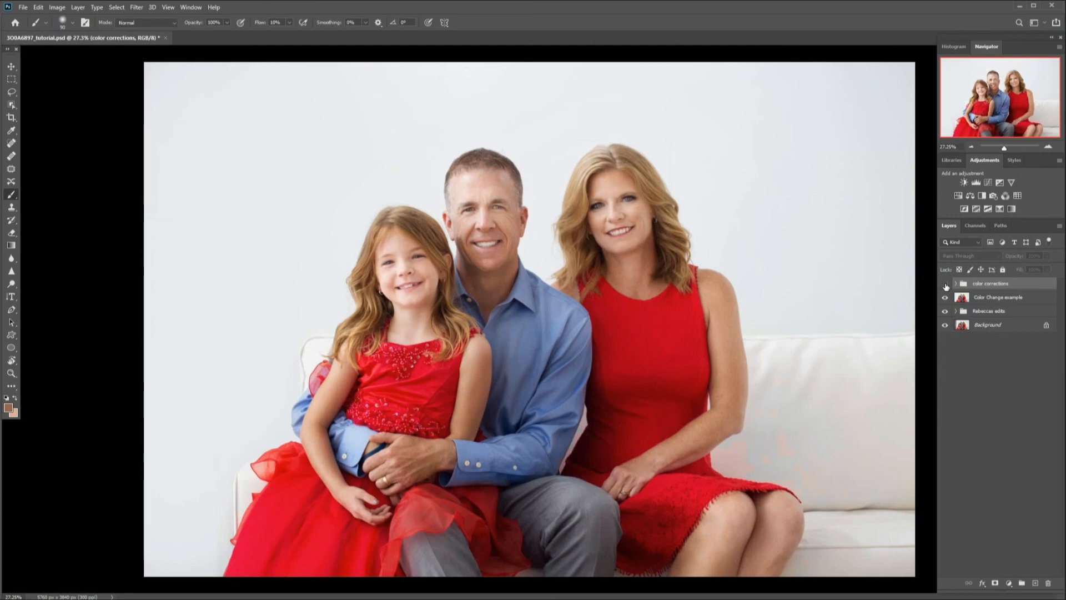
left_click(946, 285)
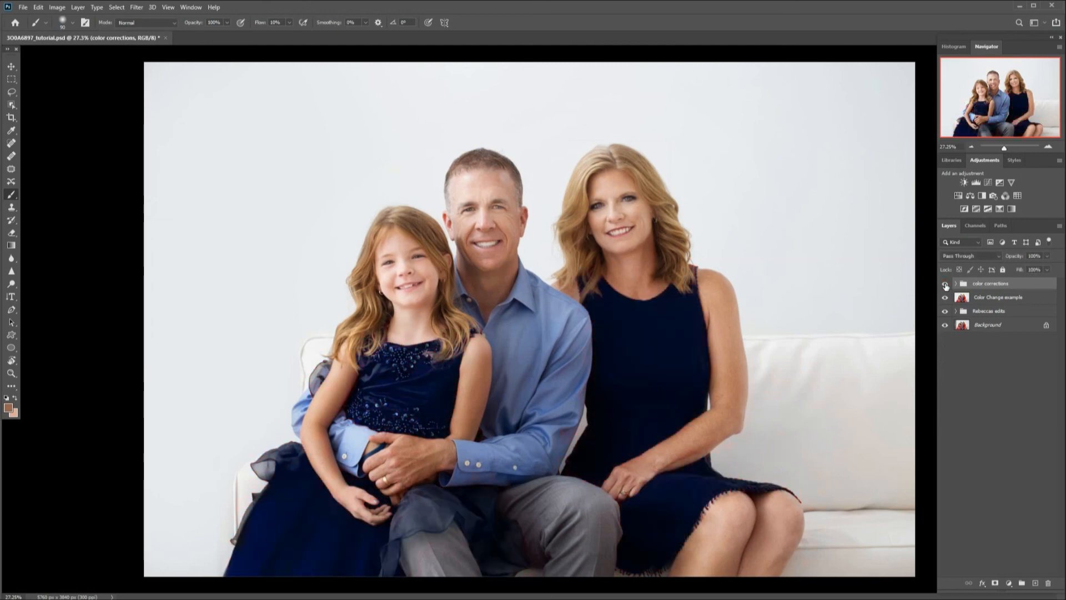